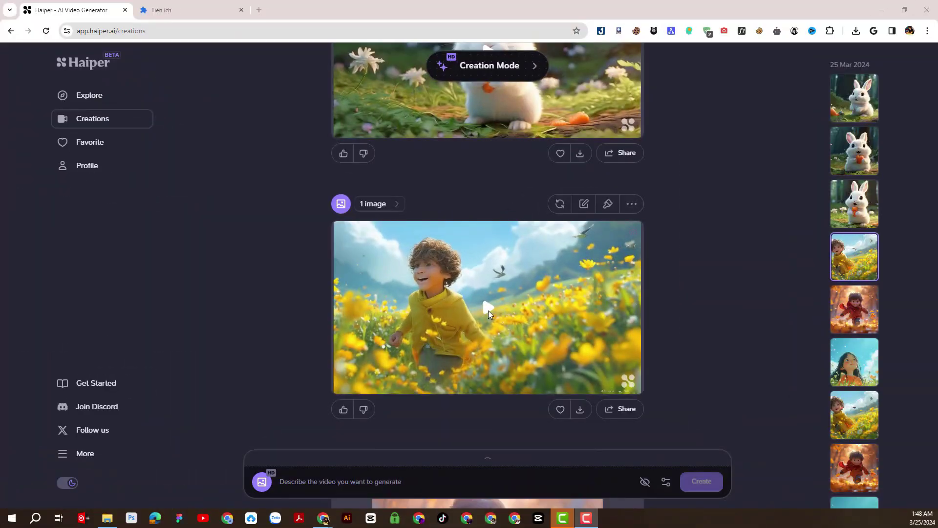
# Play the boy-in-yellow-flowers, red-scarf boy and girl-in-flowers videos while scrolling the Creations feed.
pyautogui.click(489, 309)
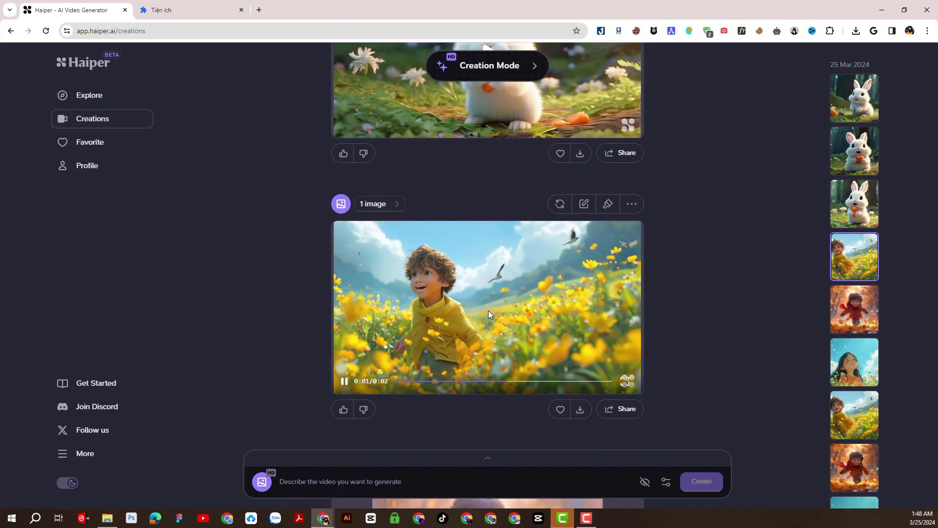
pyautogui.click(488, 310)
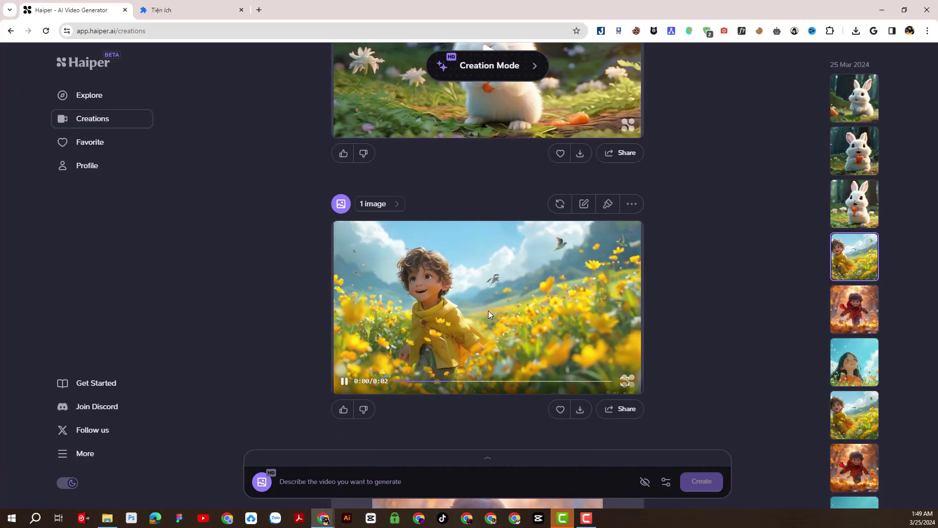
pyautogui.scroll(-4, 488, 310)
pyautogui.scroll(-3, 489, 309)
pyautogui.click(489, 232)
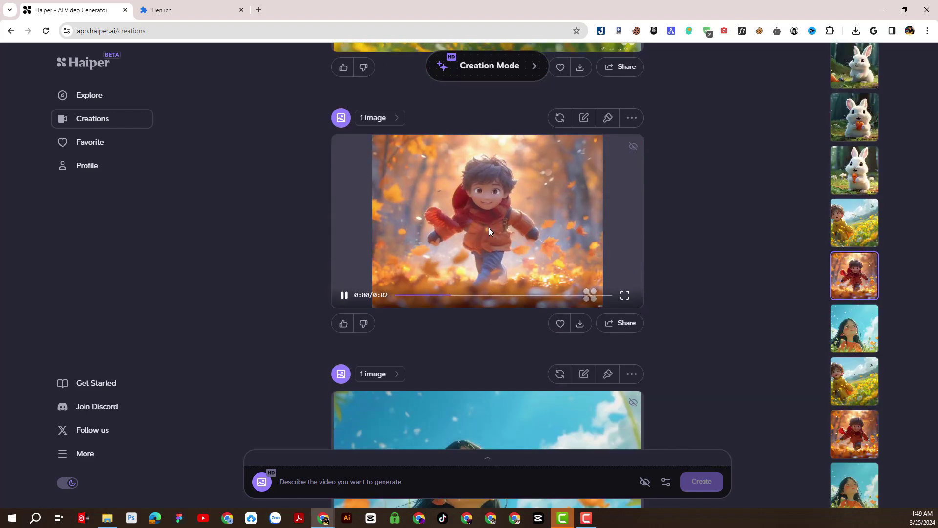
pyautogui.scroll(-4, 497, 253)
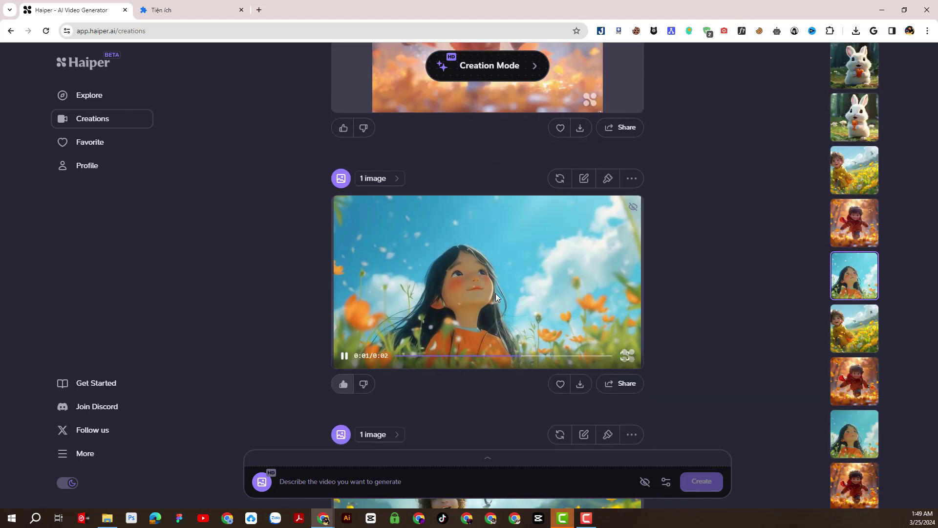
pyautogui.click(495, 293)
pyautogui.scroll(-6, 495, 293)
pyautogui.click(479, 248)
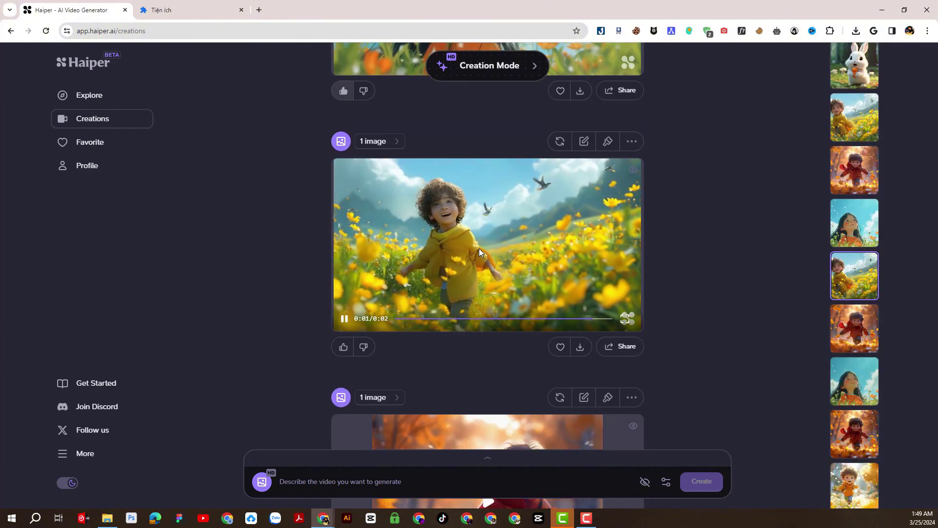
pyautogui.scroll(-6, 479, 248)
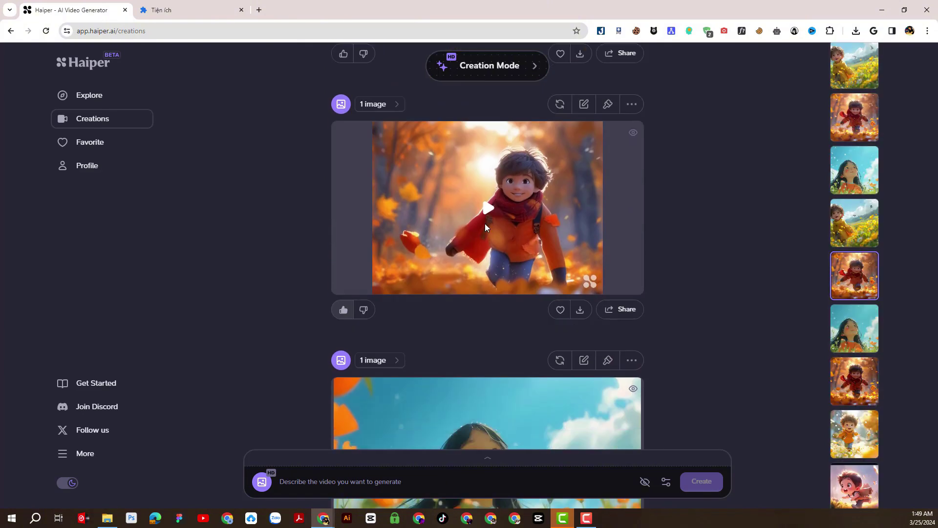
pyautogui.click(485, 224)
pyautogui.scroll(-6, 469, 245)
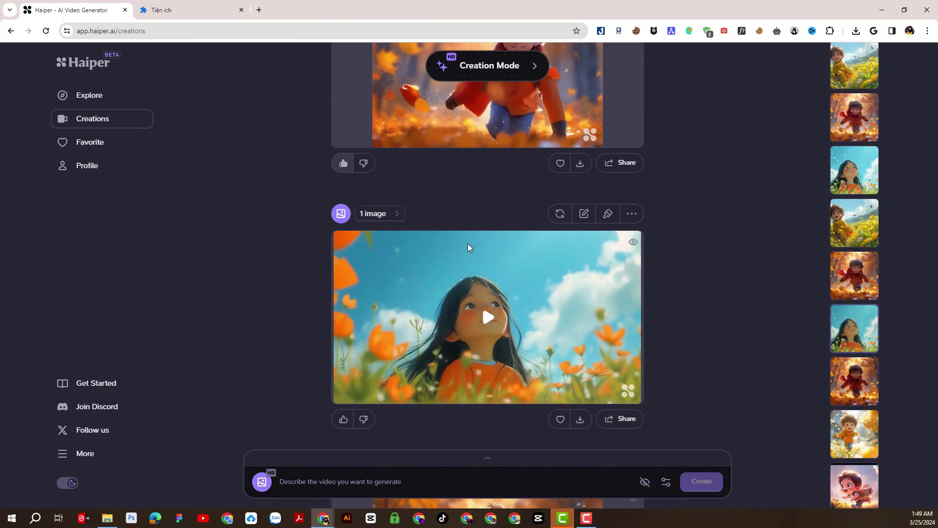
pyautogui.click(491, 215)
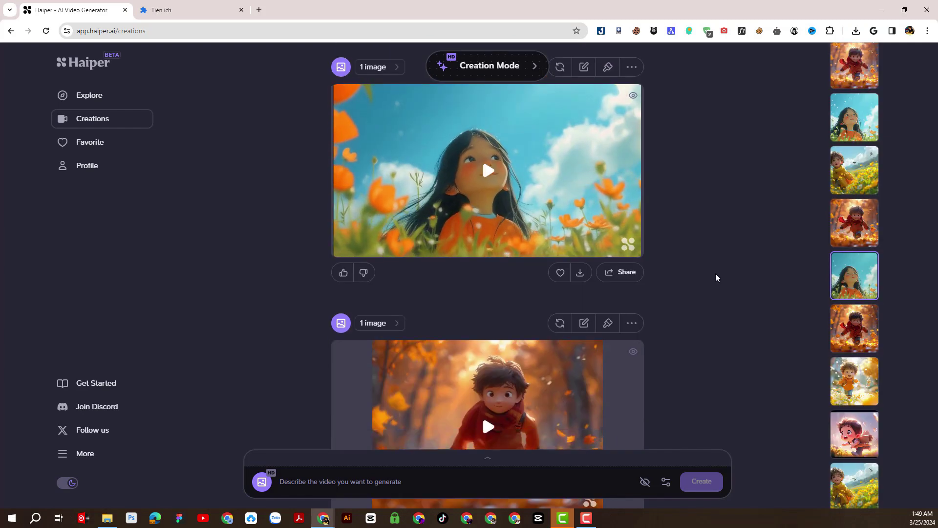
# Play the red-scarf, orange-hoodie, pink-boy and yellow-flowers videos, scrolling to the feed's end.
pyautogui.scroll(-3, 539, 307)
pyautogui.click(539, 305)
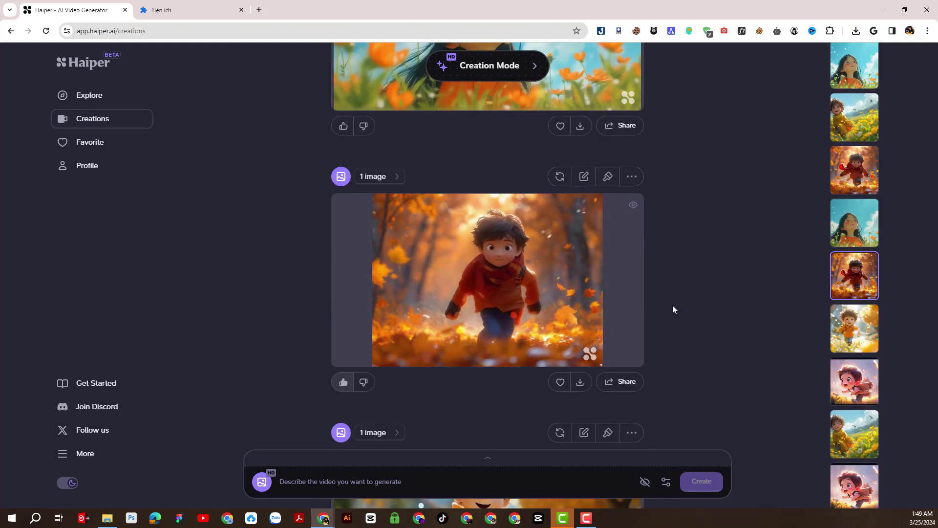
pyautogui.scroll(-3, 673, 305)
pyautogui.scroll(-3, 673, 309)
pyautogui.click(513, 273)
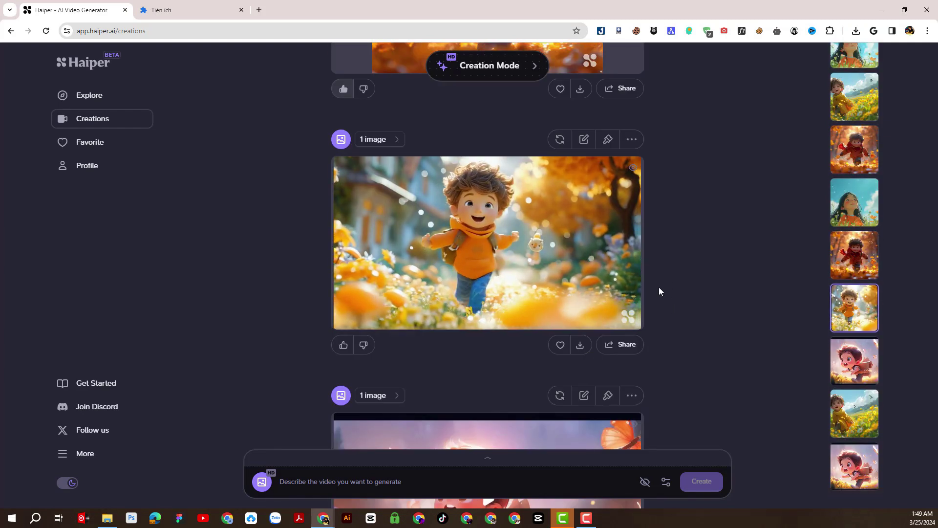
pyautogui.scroll(-6, 658, 291)
pyautogui.click(485, 229)
pyautogui.scroll(-3, 698, 264)
pyautogui.click(602, 289)
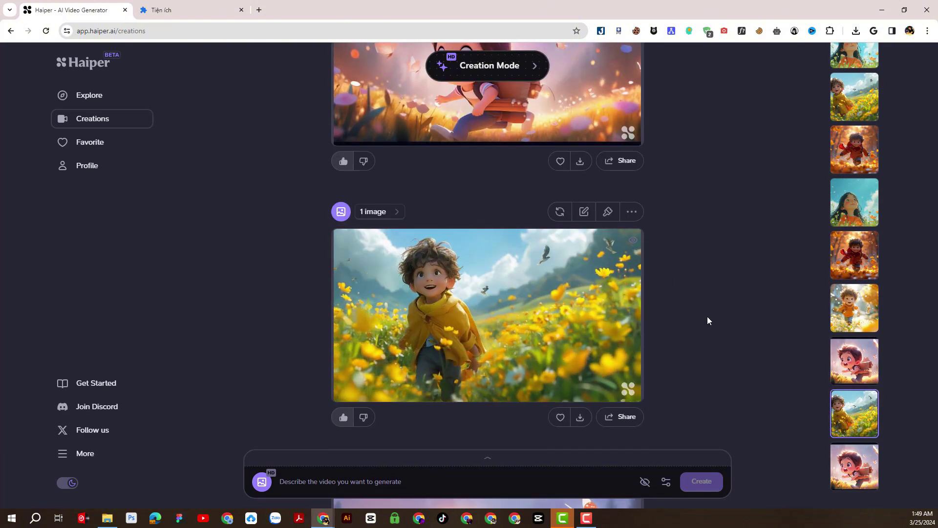
pyautogui.scroll(-4, 708, 318)
pyautogui.scroll(-2, 708, 320)
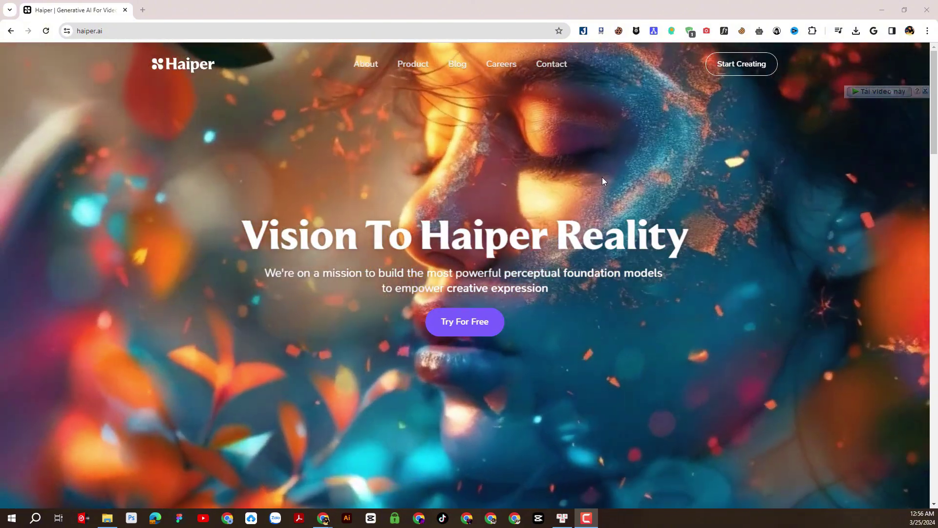
# Scroll the haiper.ai landing page, then open the video generator app with Try For Free.
pyautogui.scroll(-6, 492, 246)
pyautogui.scroll(-8, 492, 246)
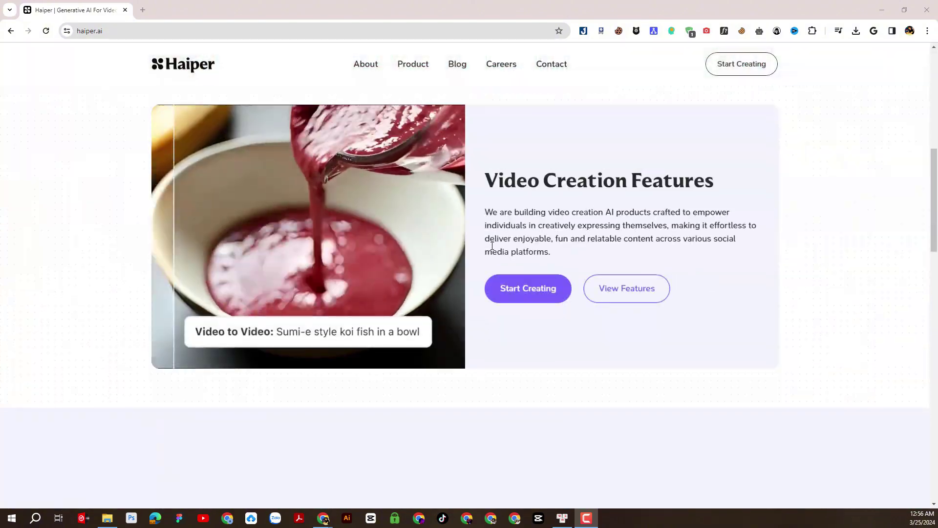
pyautogui.moveTo(934, 223); pyautogui.dragTo(900, 71)
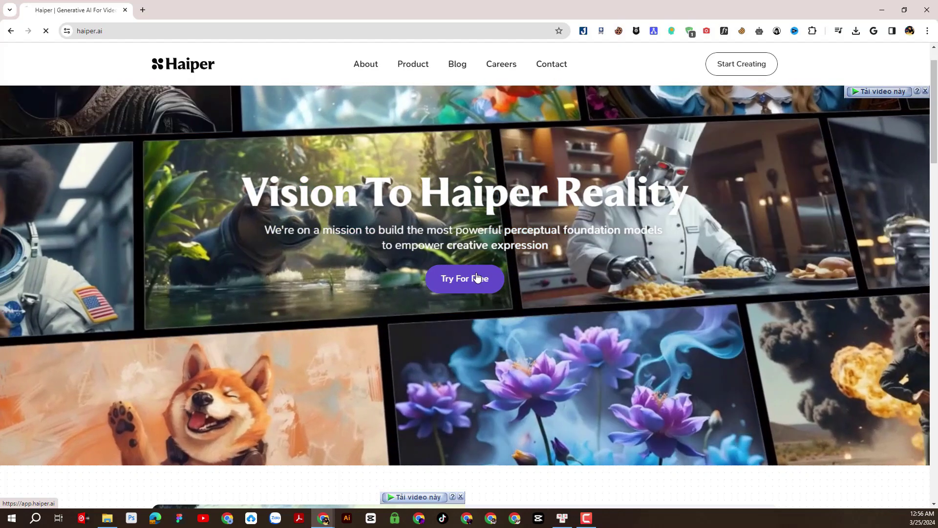
pyautogui.click(478, 278)
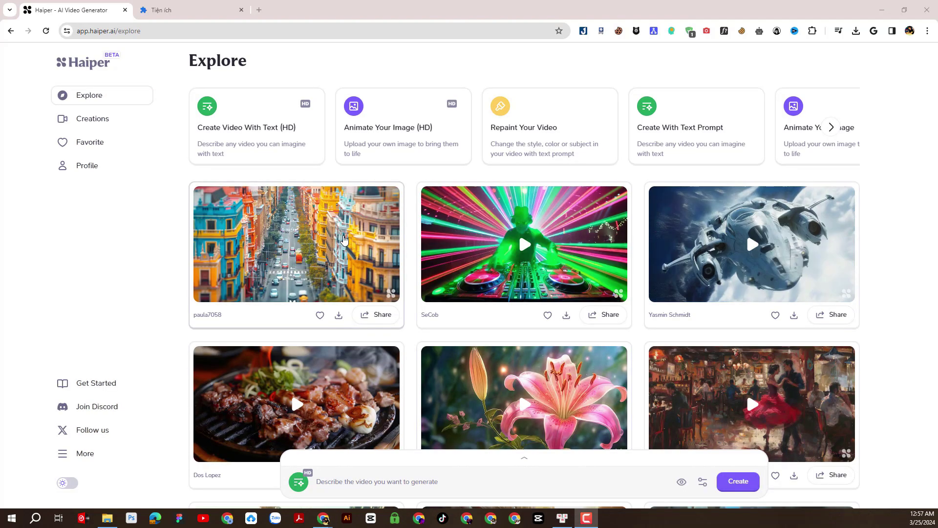
pyautogui.scroll(-3, 344, 240)
pyautogui.scroll(-8, 344, 239)
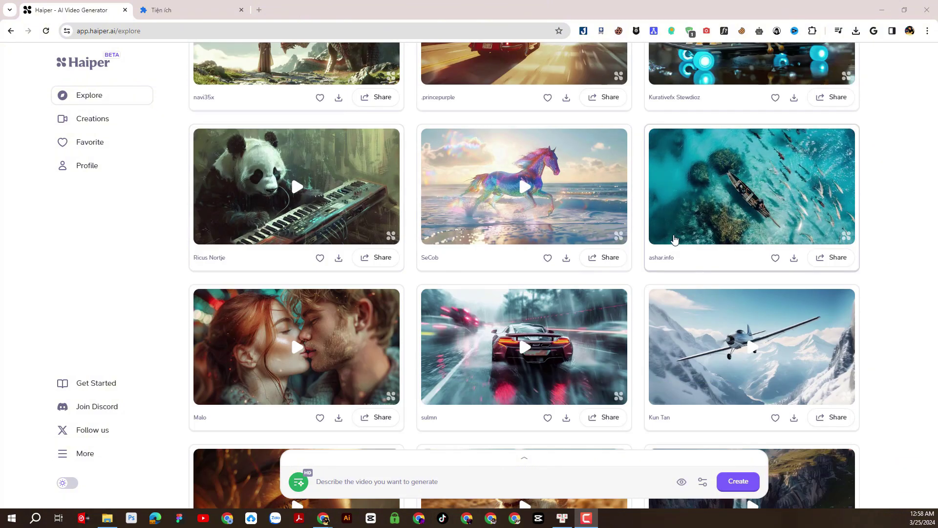
pyautogui.scroll(-5, 676, 220)
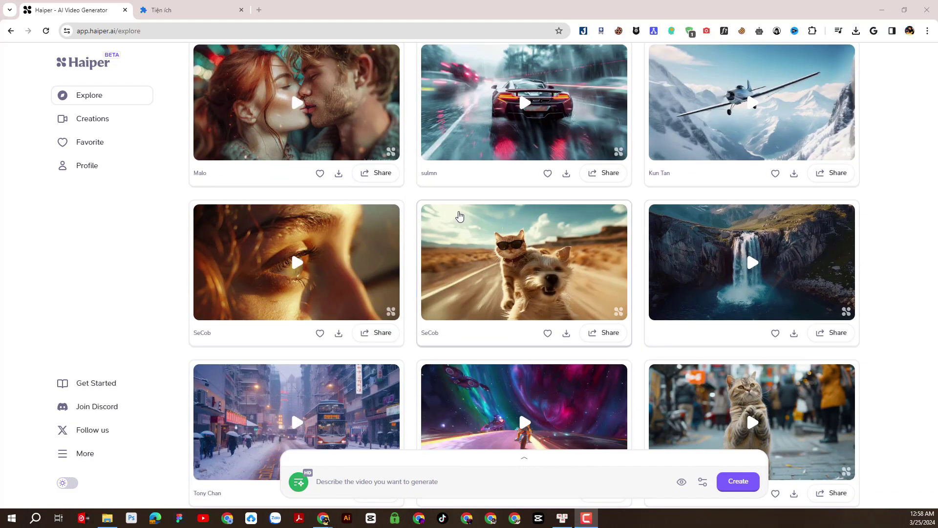
pyautogui.scroll(7, 479, 250)
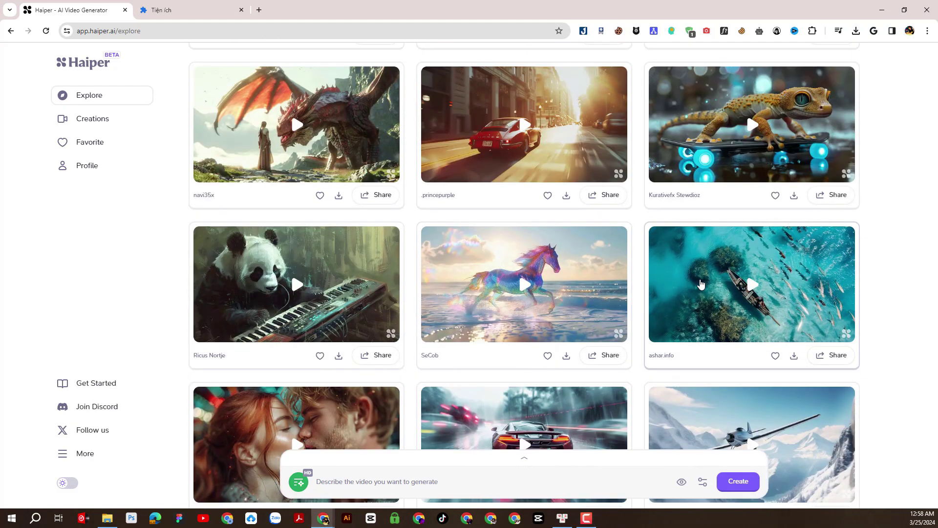
pyautogui.click(701, 284)
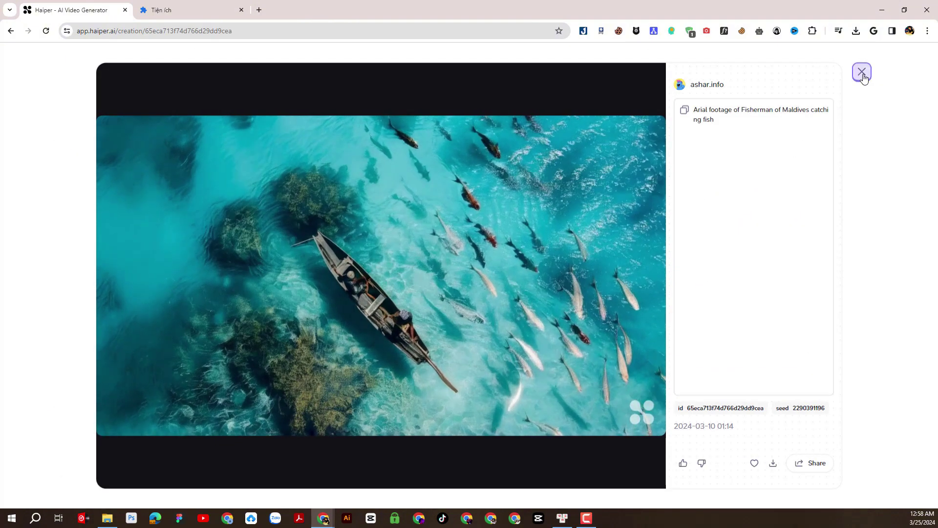
pyautogui.click(860, 73)
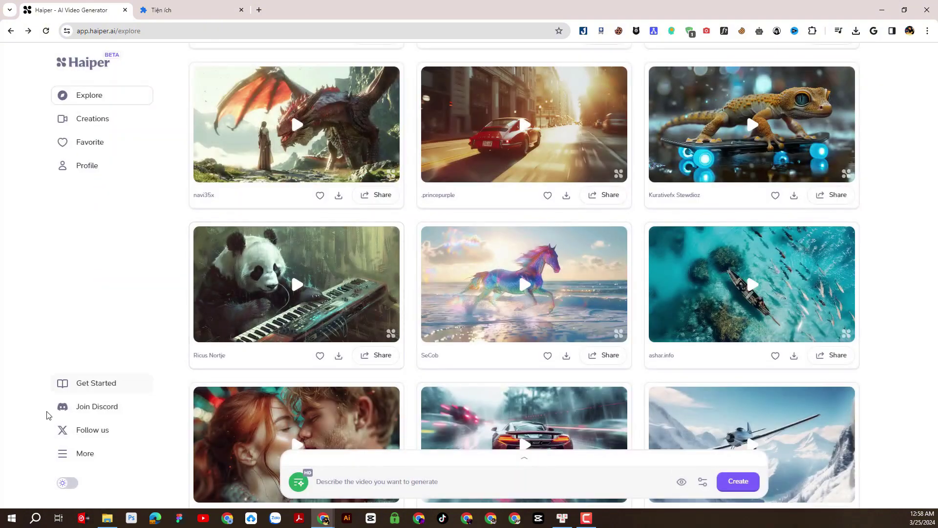
# Turn on dark mode from the sidebar theme toggle and return to the top of Explore.
pyautogui.click(69, 483)
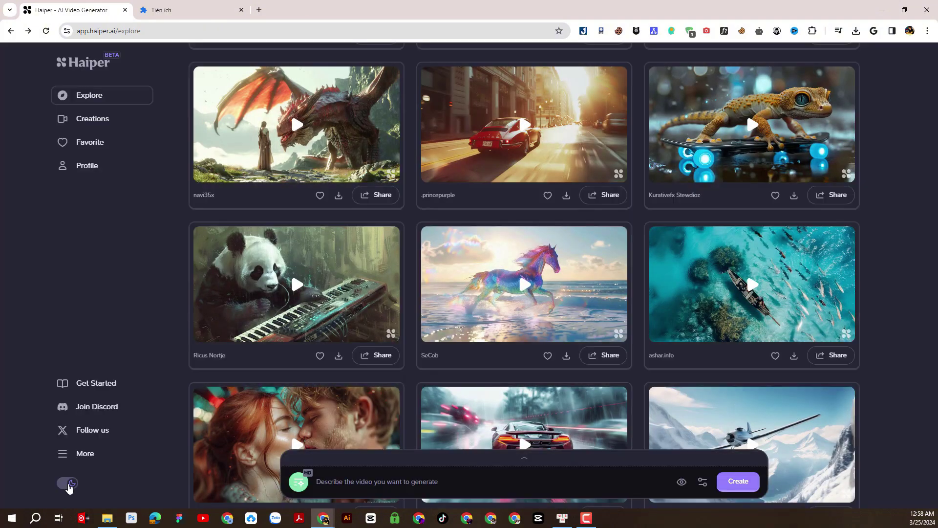
pyautogui.scroll(9, 525, 254)
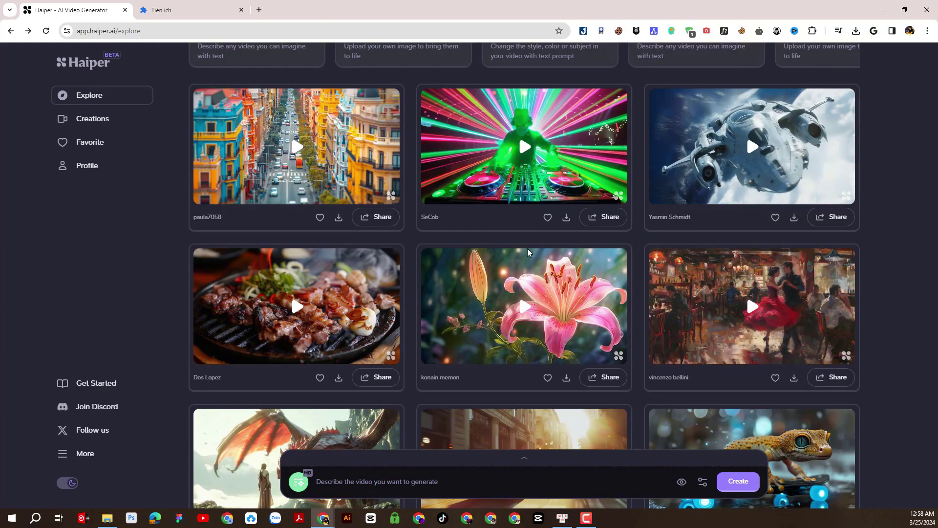
pyautogui.scroll(-2, 489, 234)
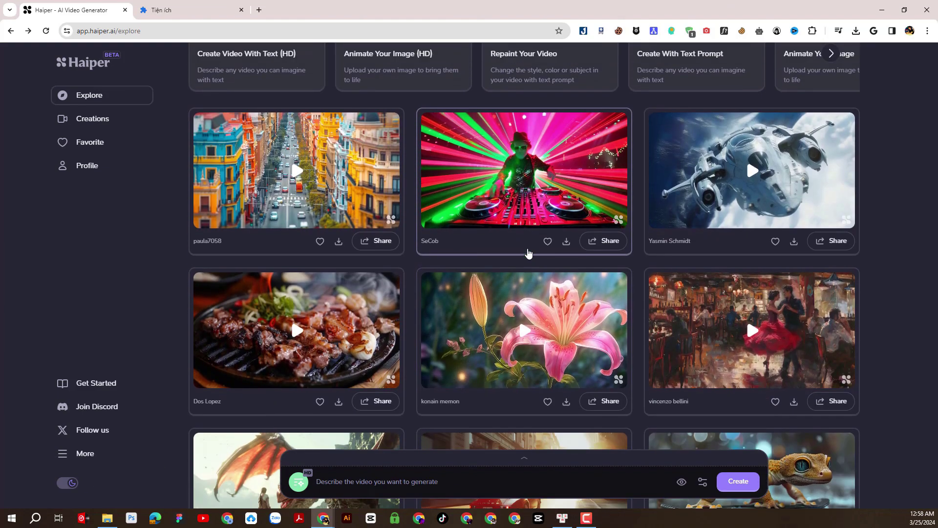
pyautogui.scroll(2, 440, 205)
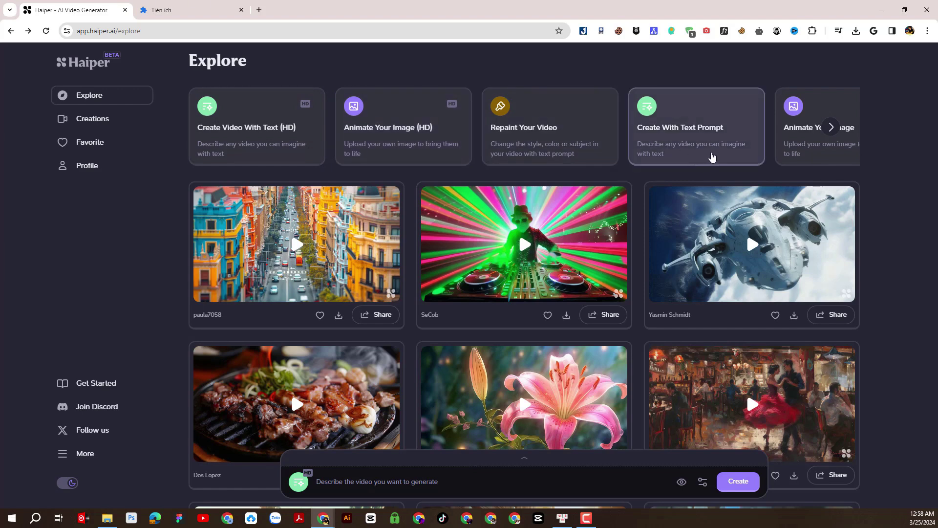
# Page through the creation option cards to Extend Your Video and back to the first cards.
pyautogui.click(831, 127)
pyautogui.click(831, 128)
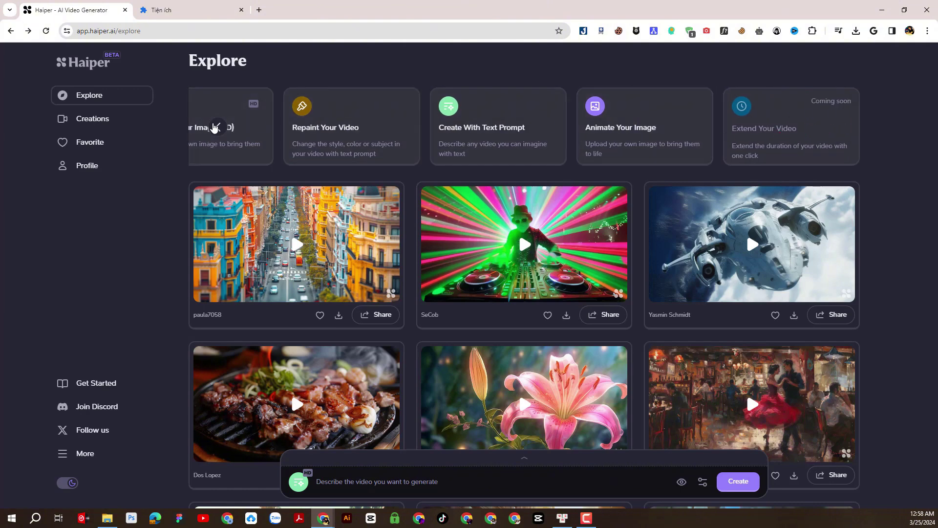
pyautogui.click(215, 128)
pyautogui.click(214, 128)
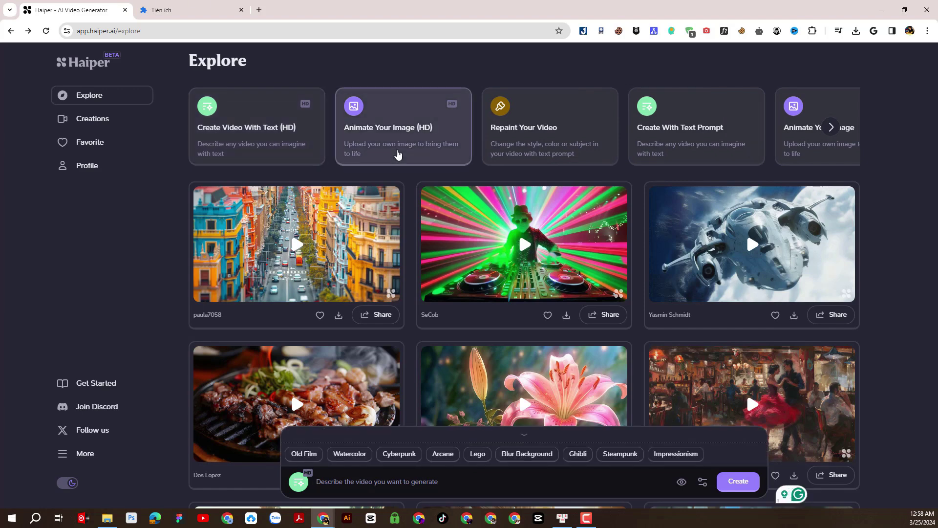
pyautogui.click(832, 128)
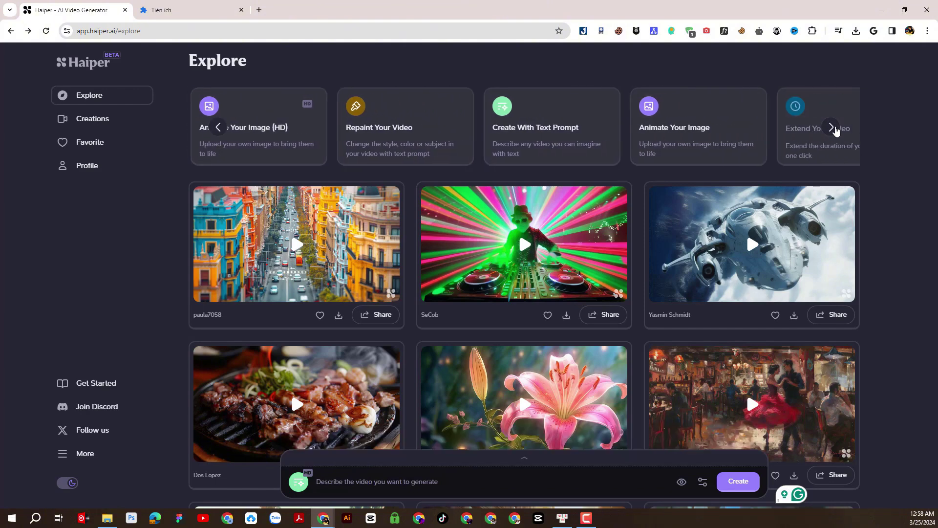
pyautogui.click(218, 128)
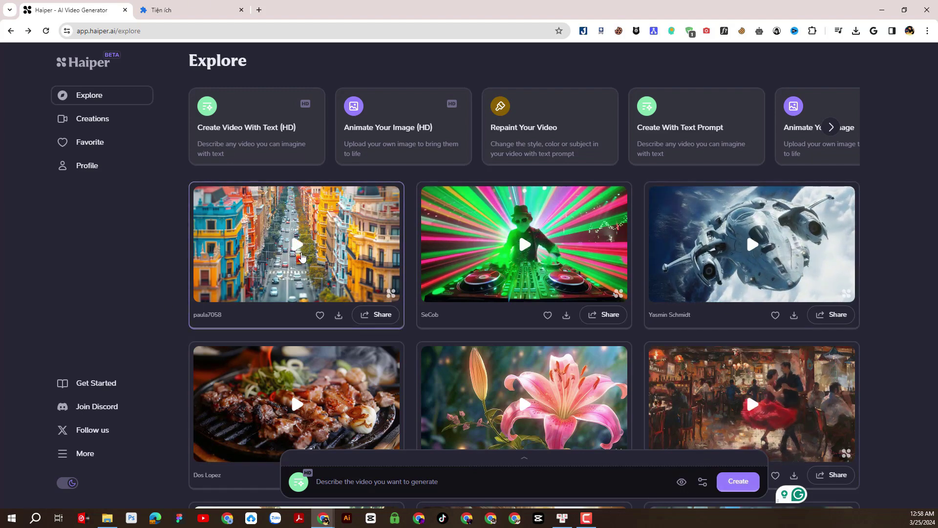
# Copy the colourful city video's prompt, check the Favorite page, then return to Explore.
pyautogui.click(301, 257)
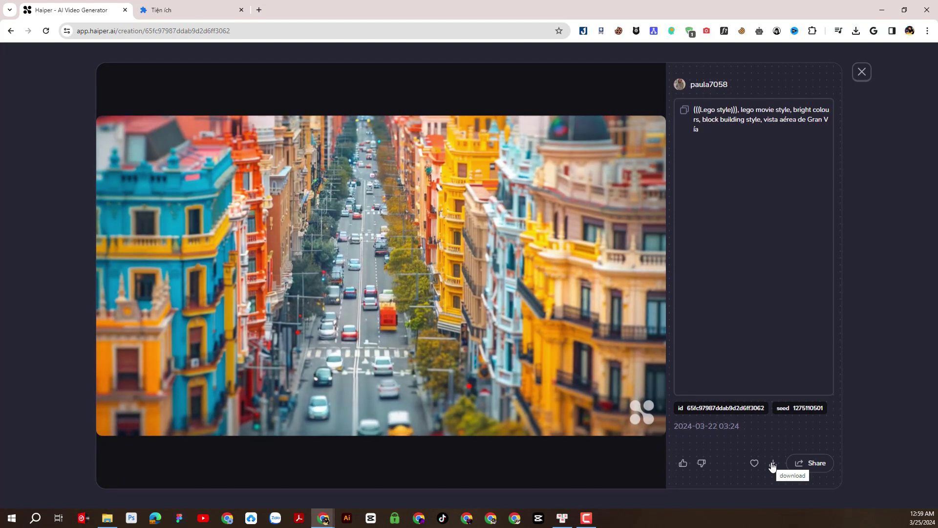
pyautogui.click(684, 110)
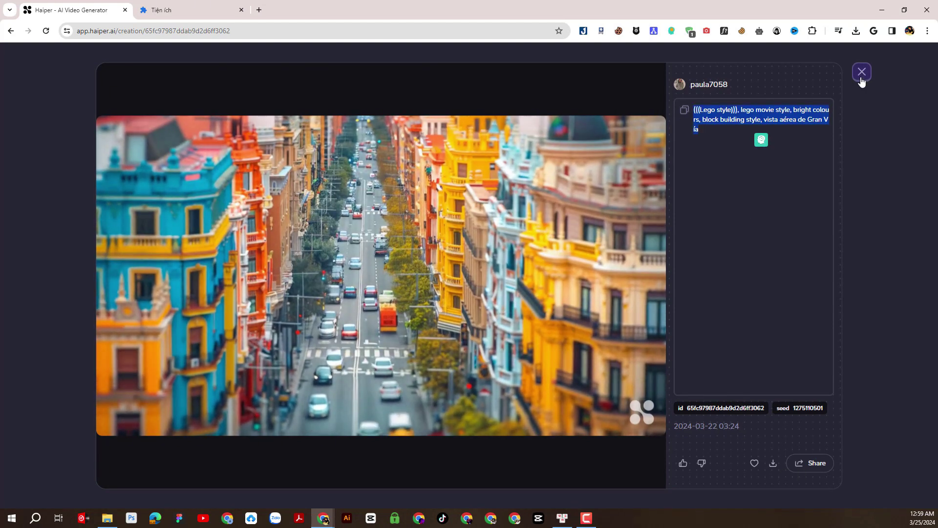
pyautogui.click(862, 79)
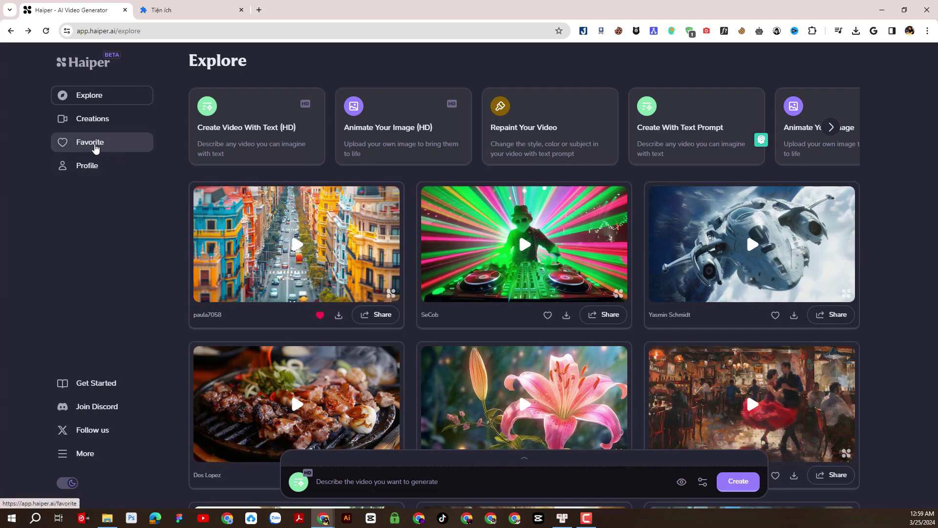
pyautogui.click(96, 149)
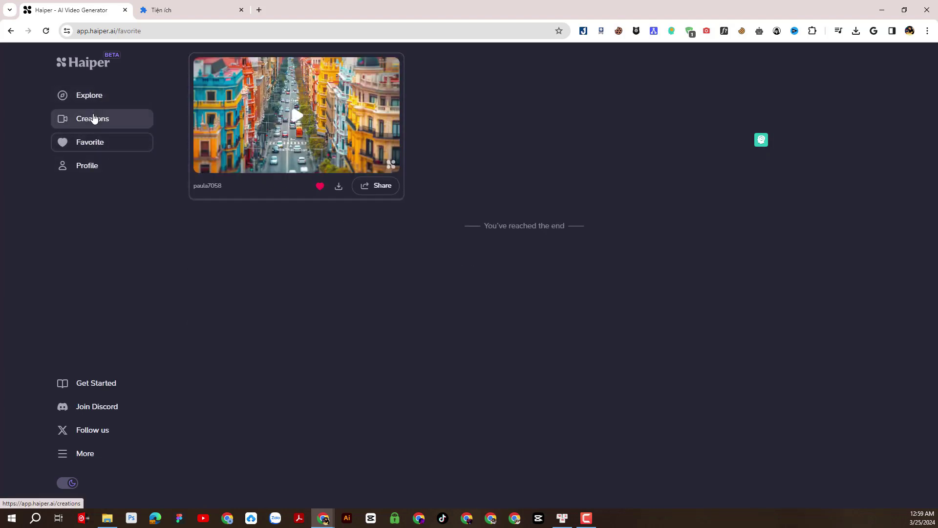
pyautogui.click(97, 92)
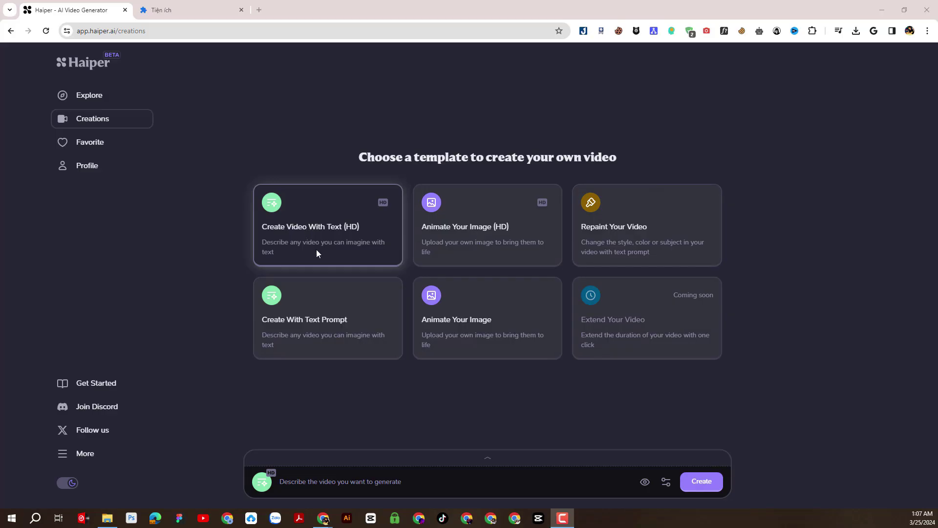
# Paste the white baby rabbit prompt into Create Video With Text (HD) and add the Ghibli style.
pyautogui.click(316, 250)
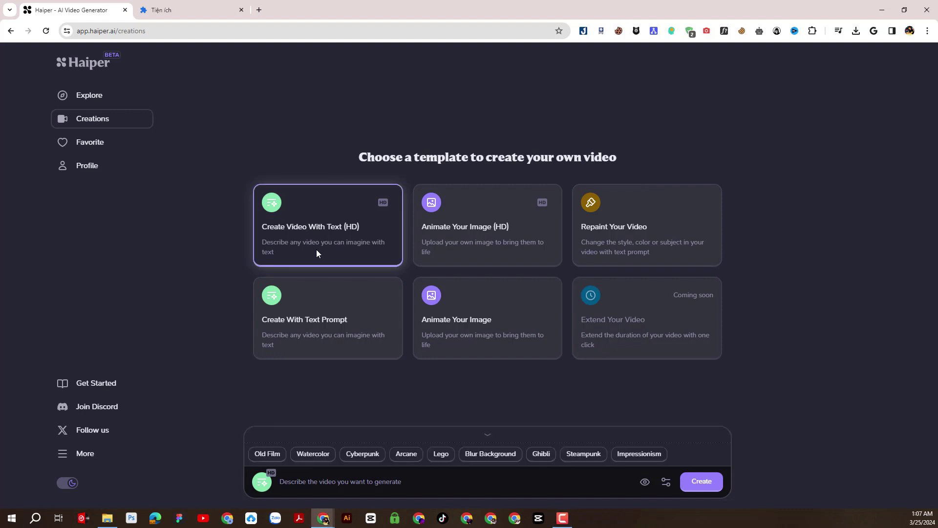
pyautogui.rightClick(426, 474)
pyautogui.click(454, 299)
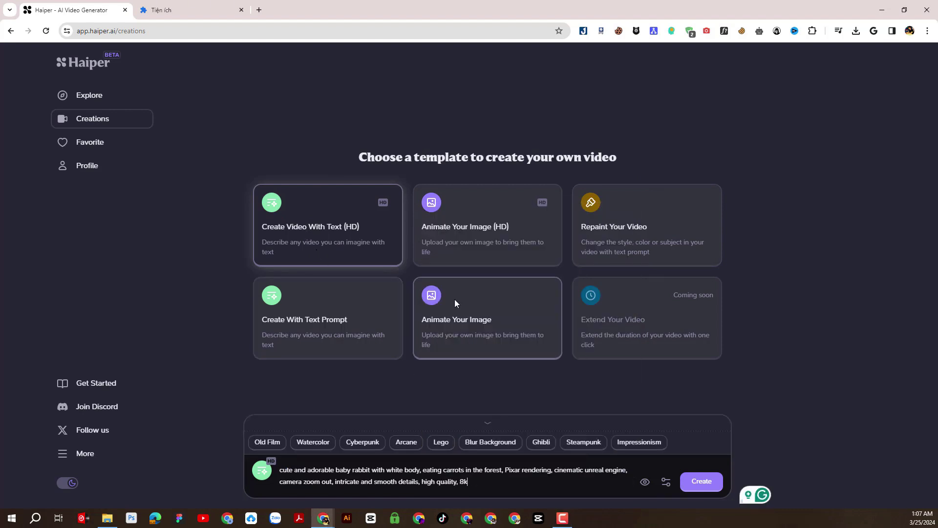
pyautogui.click(545, 446)
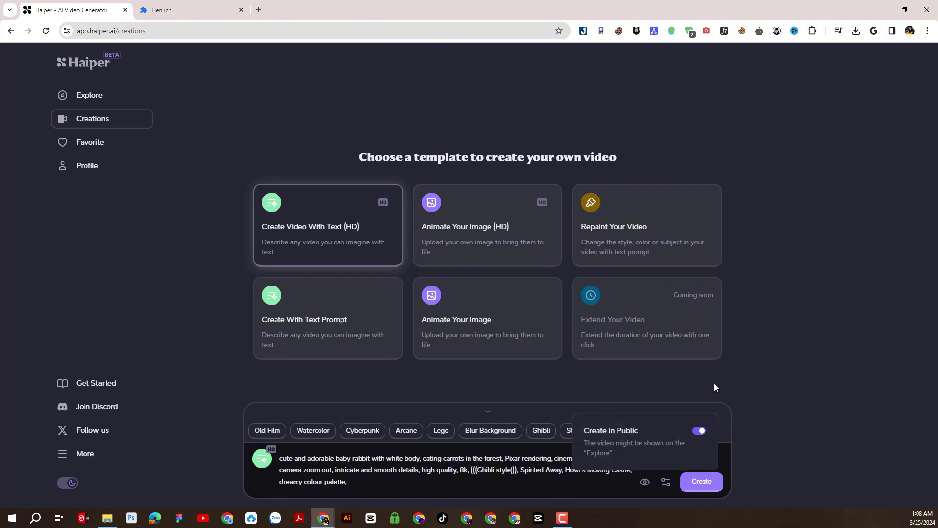
# Review the seed and duration settings, then go back to the prompt.
pyautogui.click(666, 484)
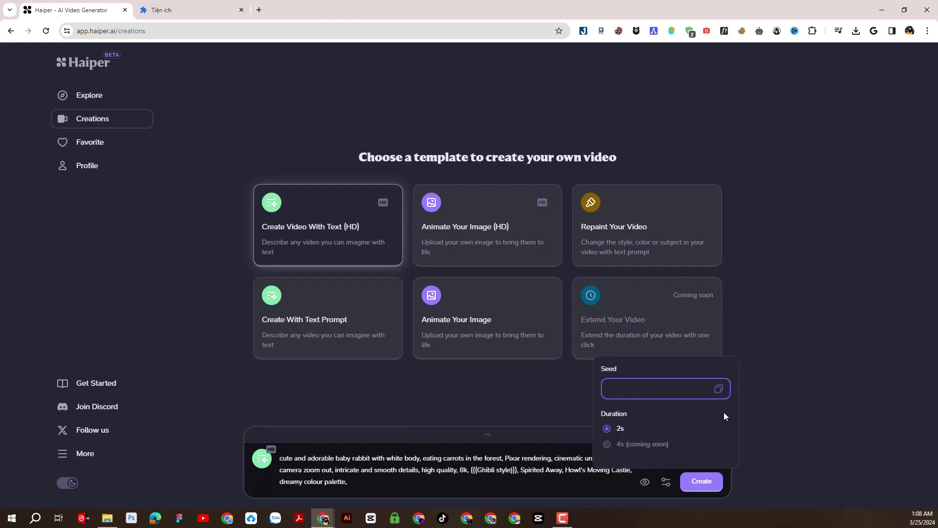
pyautogui.click(688, 419)
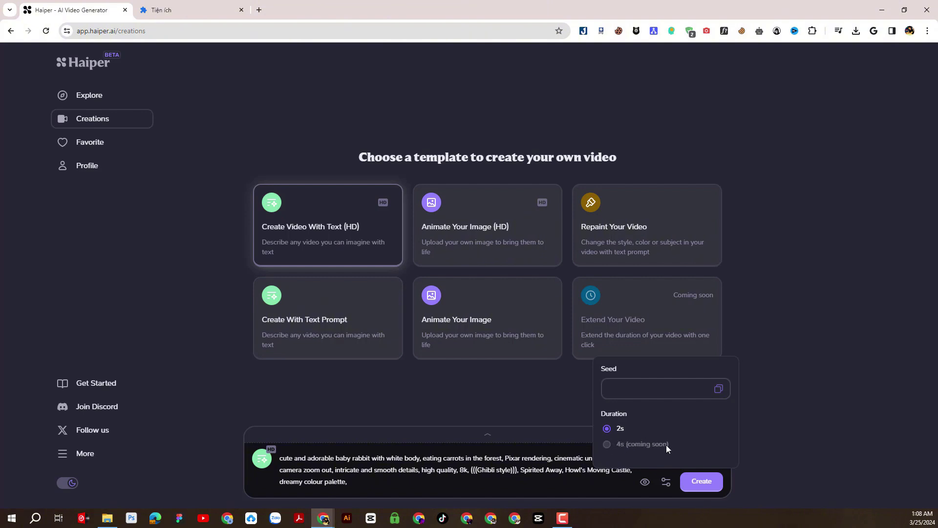
pyautogui.click(761, 467)
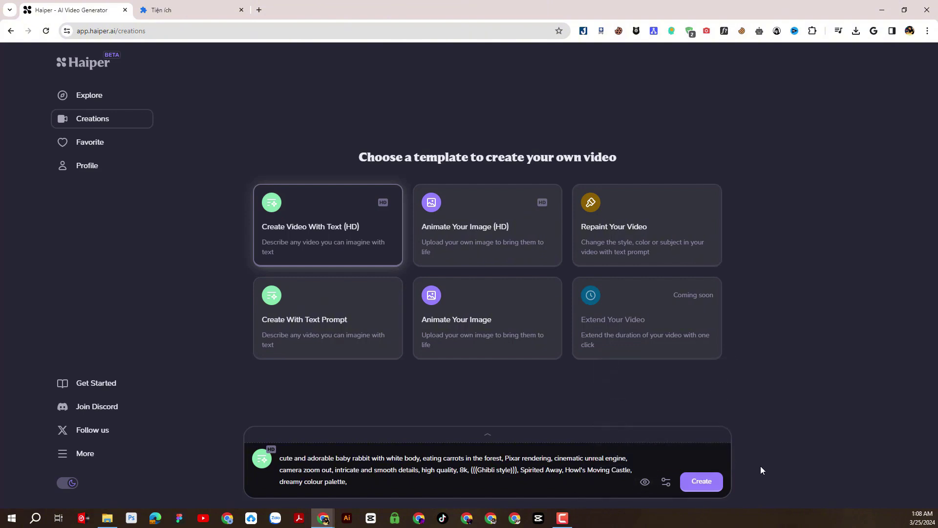
pyautogui.click(463, 484)
# Create the Ghibli rabbit video and play it several times once rendered.
pyautogui.click(692, 482)
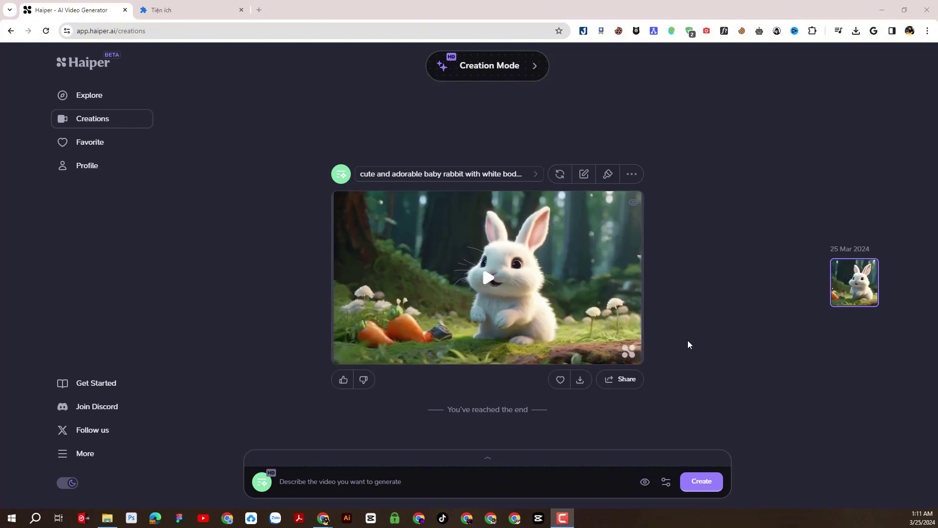
pyautogui.moveTo(445, 283)
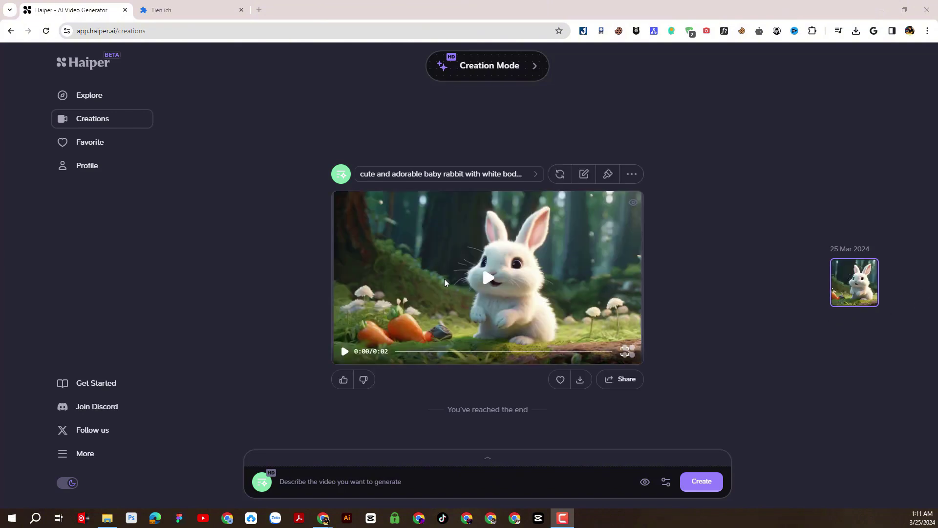
pyautogui.click(490, 279)
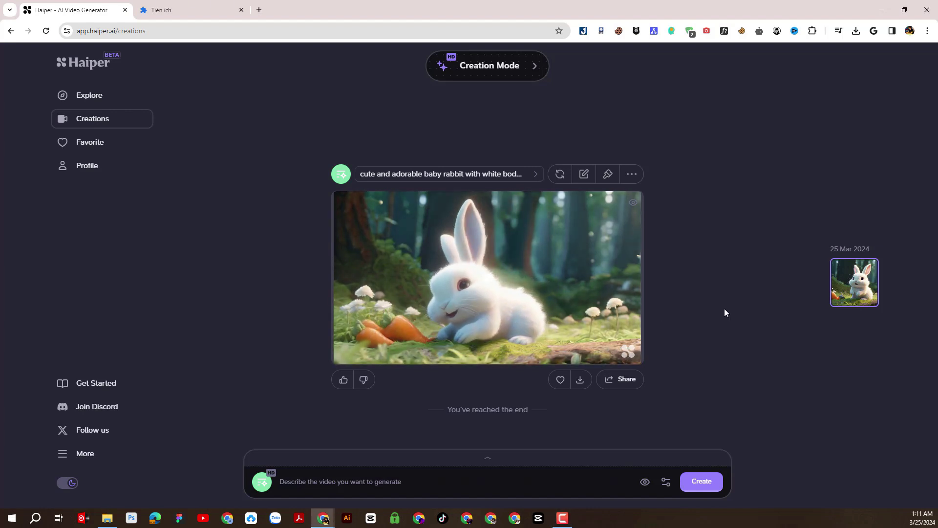
pyautogui.moveTo(510, 286)
pyautogui.click(345, 352)
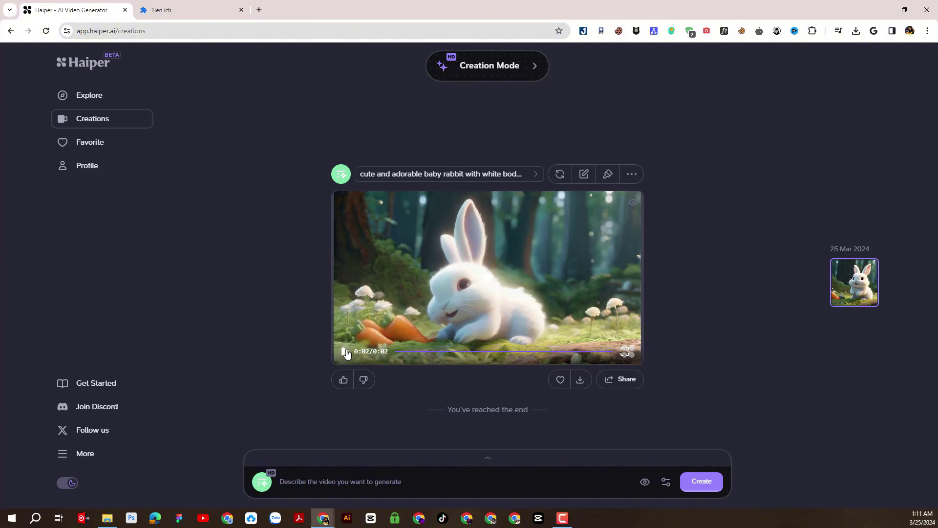
pyautogui.click(346, 351)
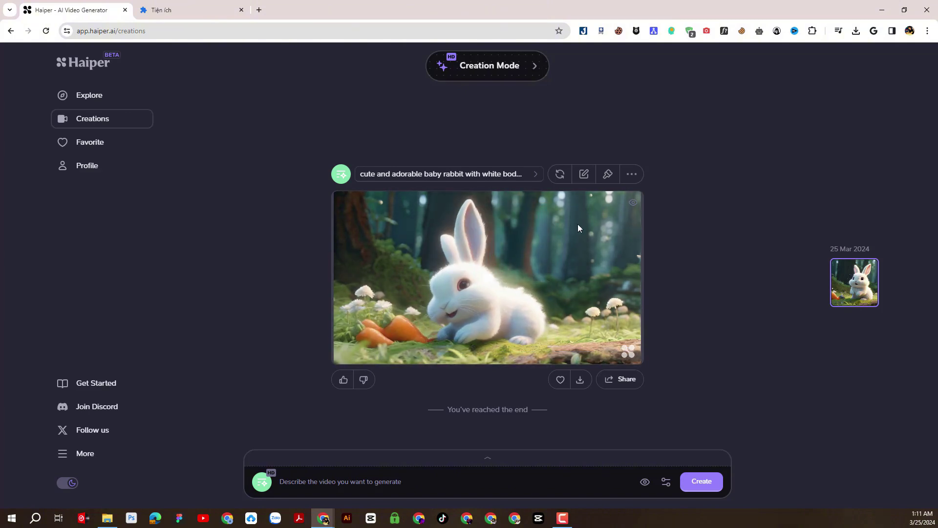
pyautogui.click(631, 176)
pyautogui.click(535, 174)
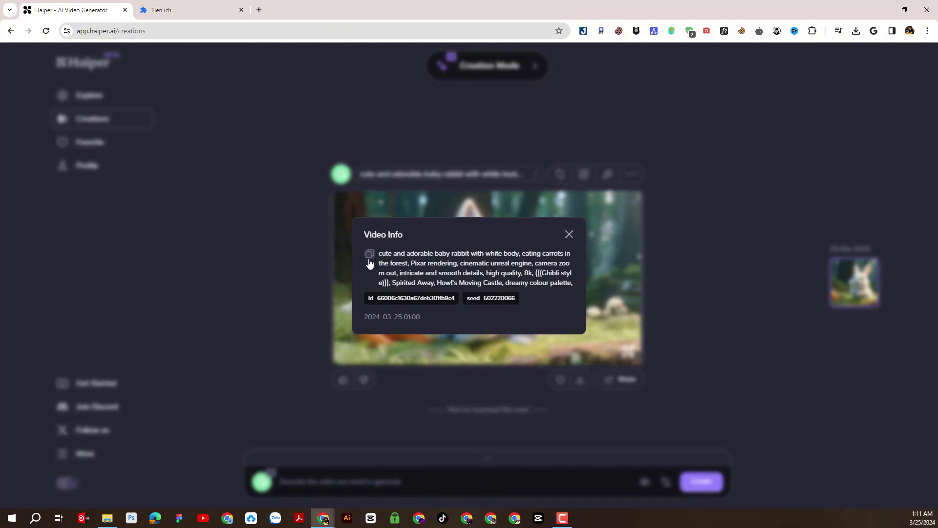
pyautogui.click(570, 235)
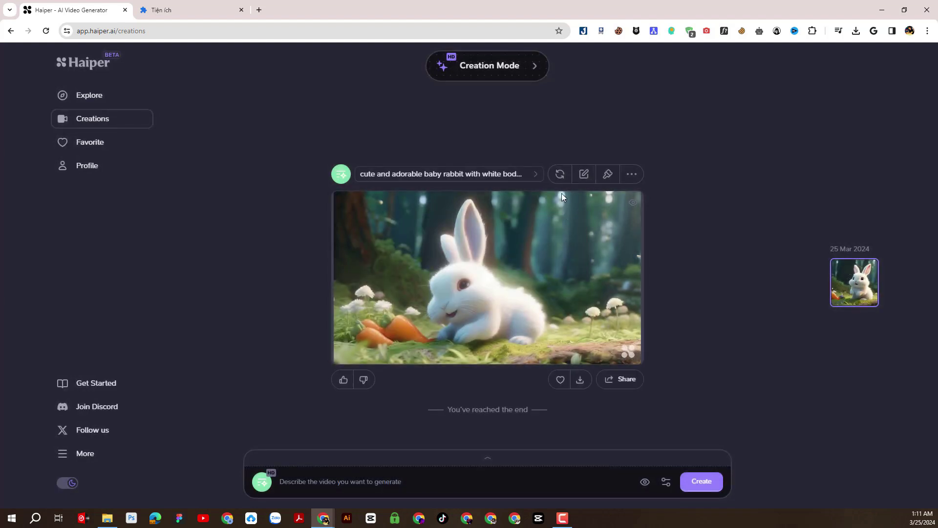
# Open the rabbit video's Vary Prompt dialog, select its prompt text, and close it.
pyautogui.click(583, 176)
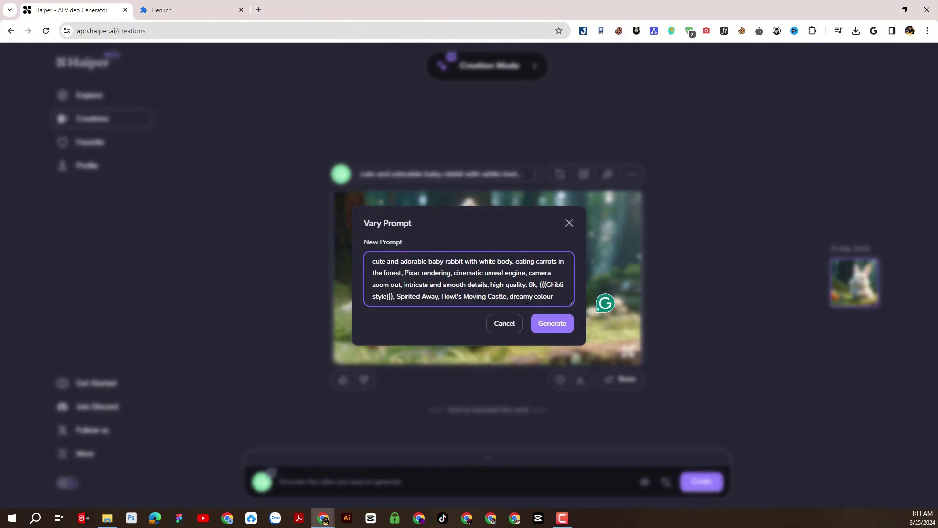
pyautogui.moveTo(370, 262); pyautogui.dragTo(529, 289)
pyautogui.click(551, 273)
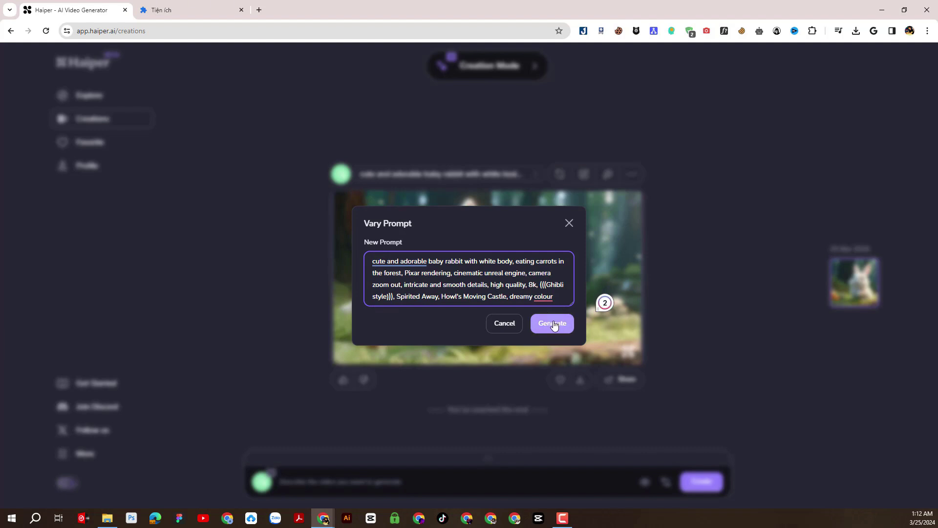
pyautogui.click(569, 225)
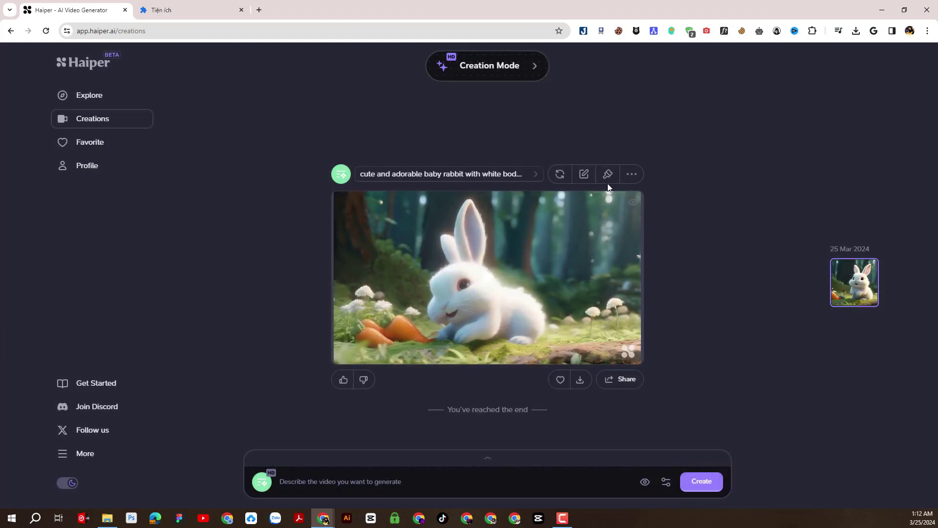
# Switch the rabbit video to repaint mode, collapse the preview panel, and open its extra options.
pyautogui.click(608, 175)
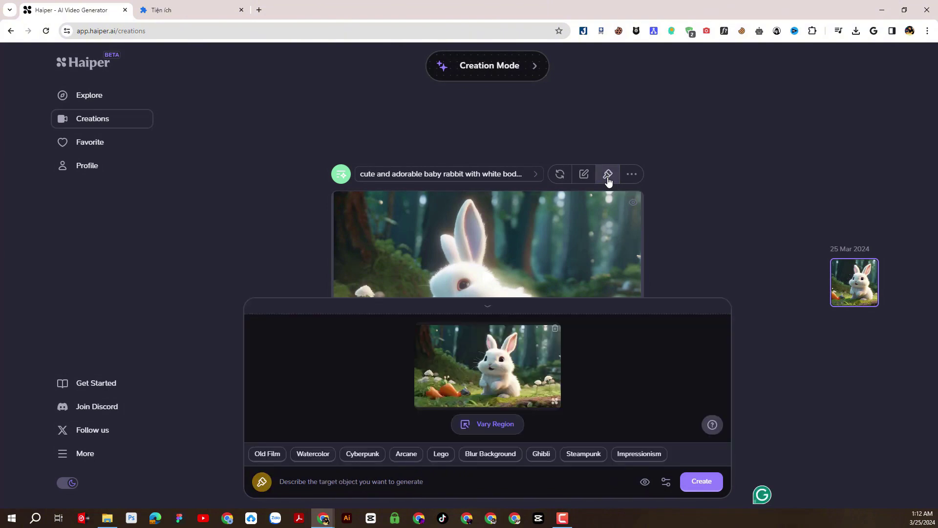
pyautogui.click(725, 247)
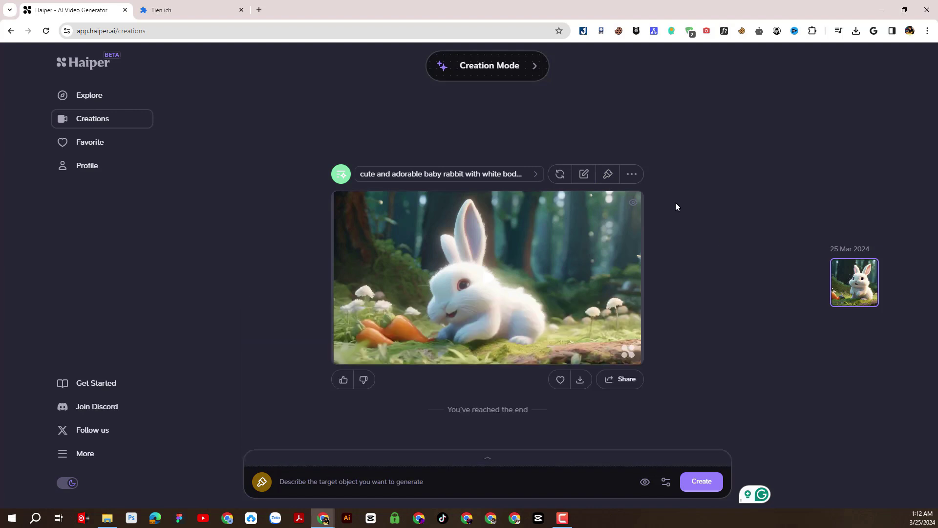
pyautogui.click(632, 175)
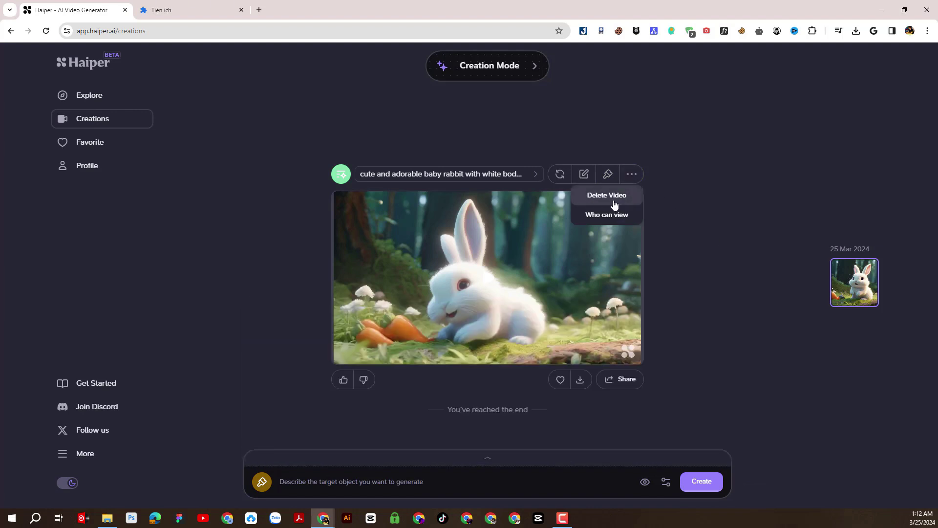
pyautogui.click(589, 215)
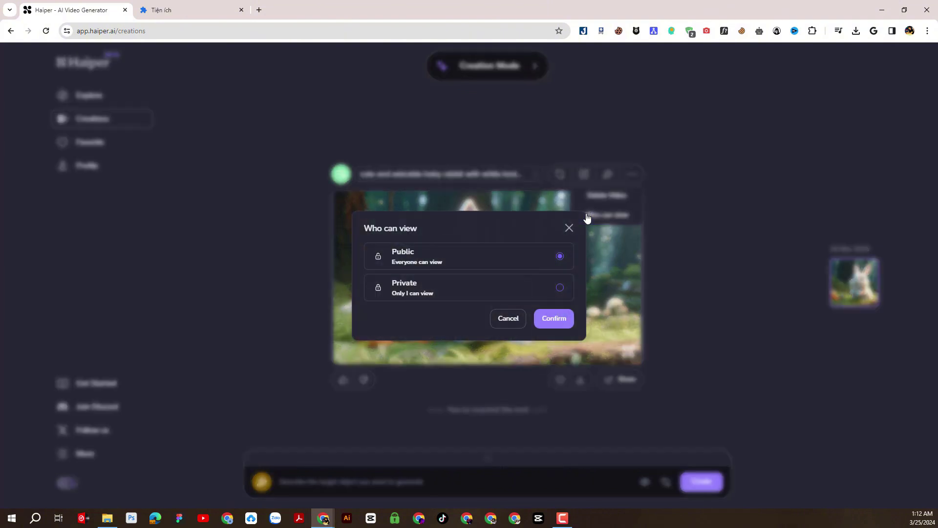
pyautogui.click(557, 323)
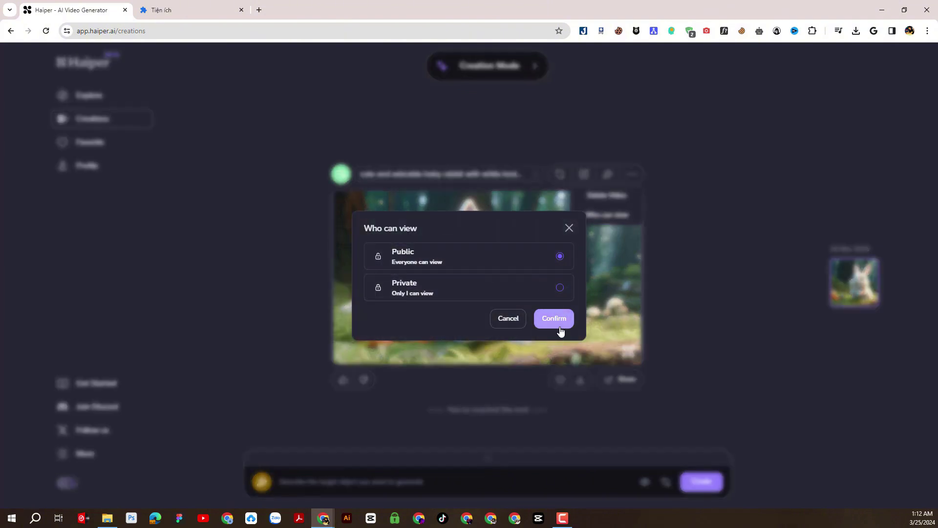
pyautogui.click(570, 229)
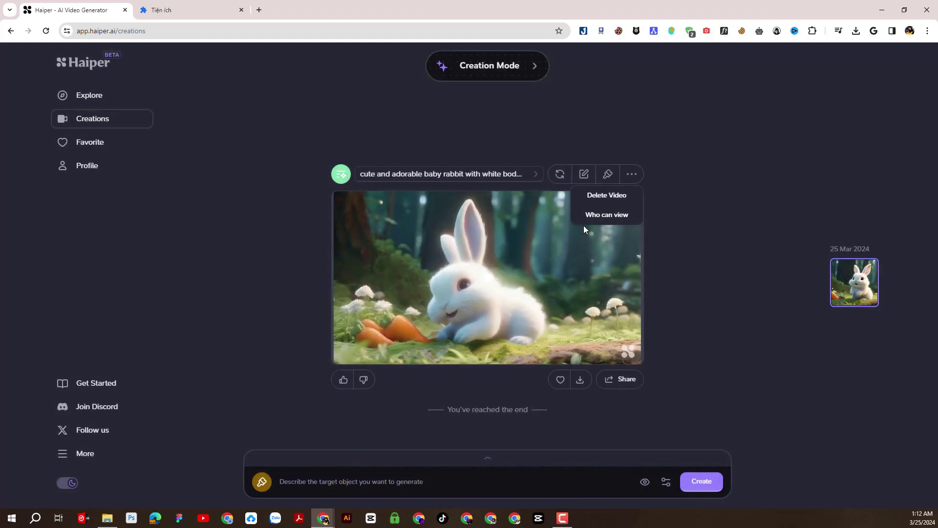
pyautogui.click(606, 204)
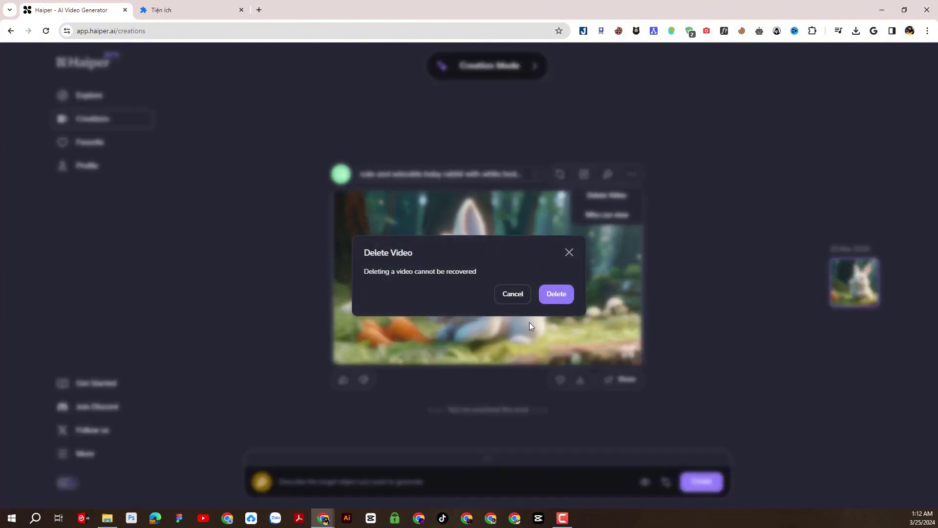
pyautogui.click(568, 253)
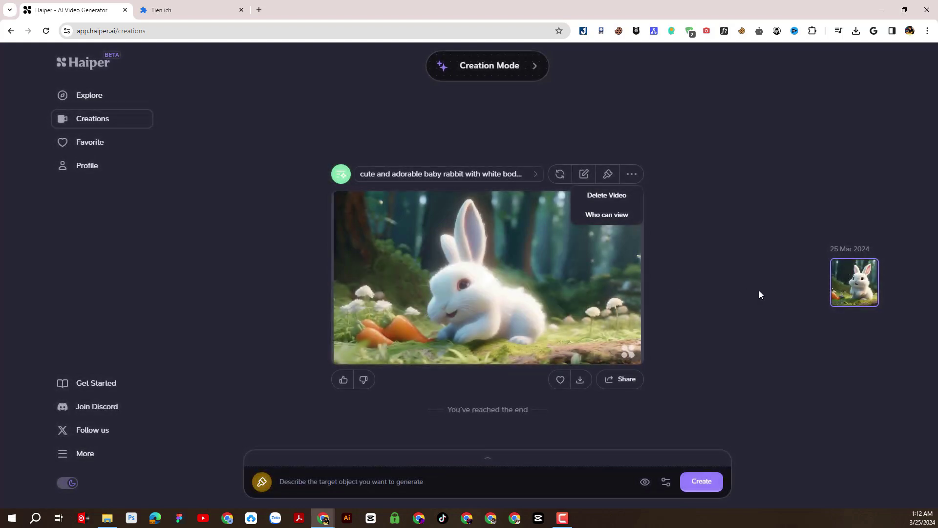
pyautogui.click(747, 292)
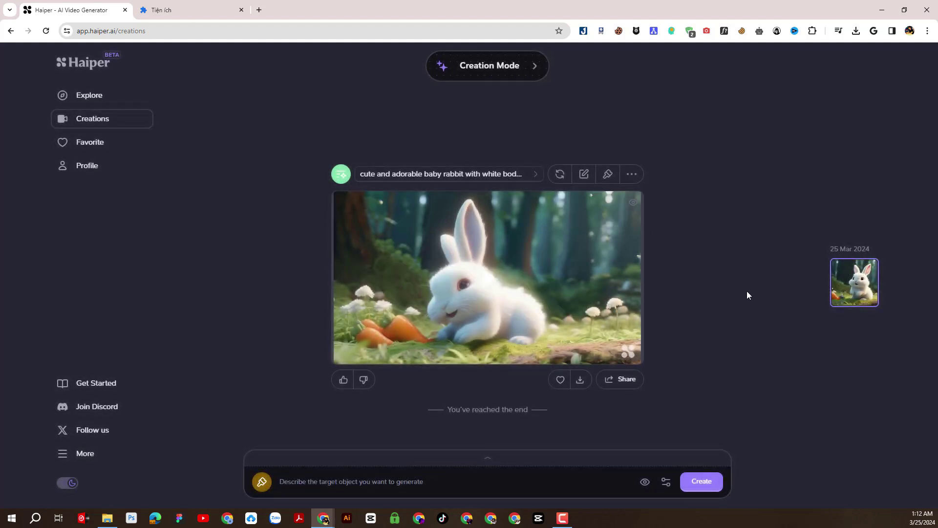
# Try the rabbit video's download, Share and regenerate options, cancelling each one.
pyautogui.click(581, 381)
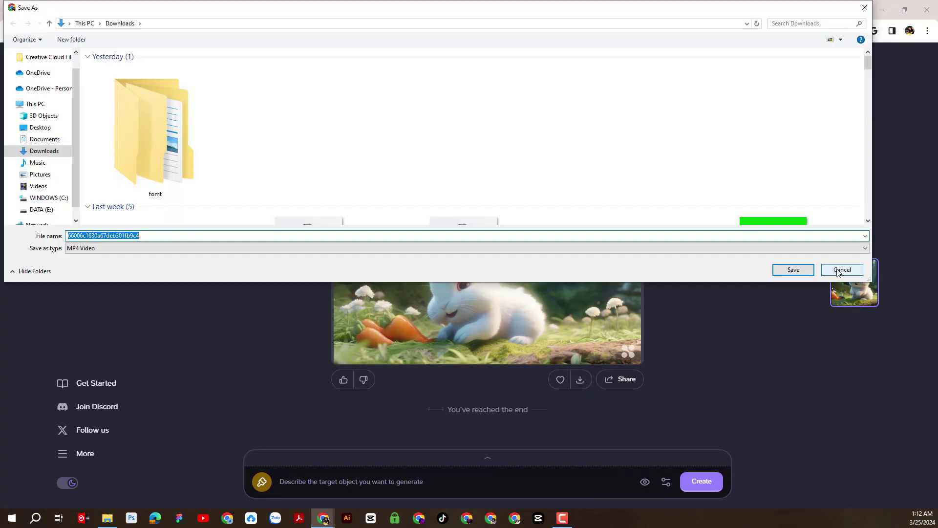
pyautogui.click(838, 270)
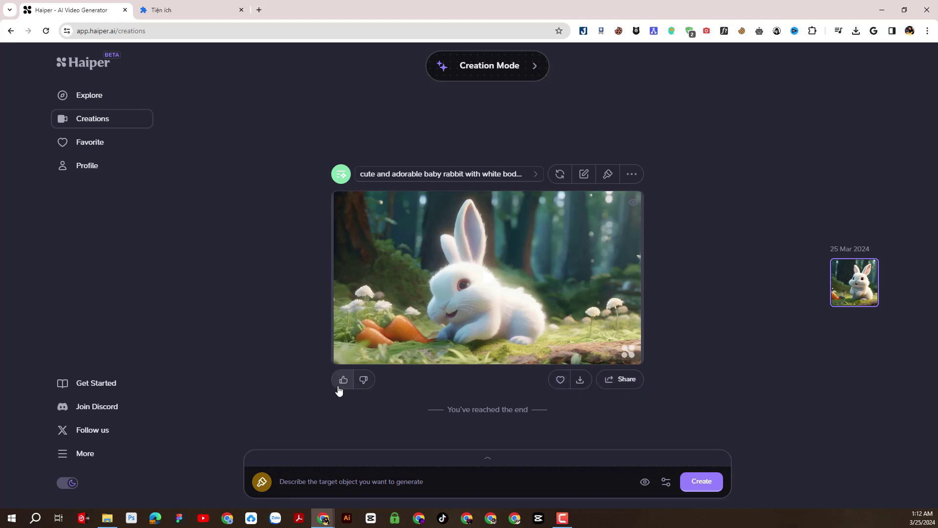
pyautogui.click(627, 382)
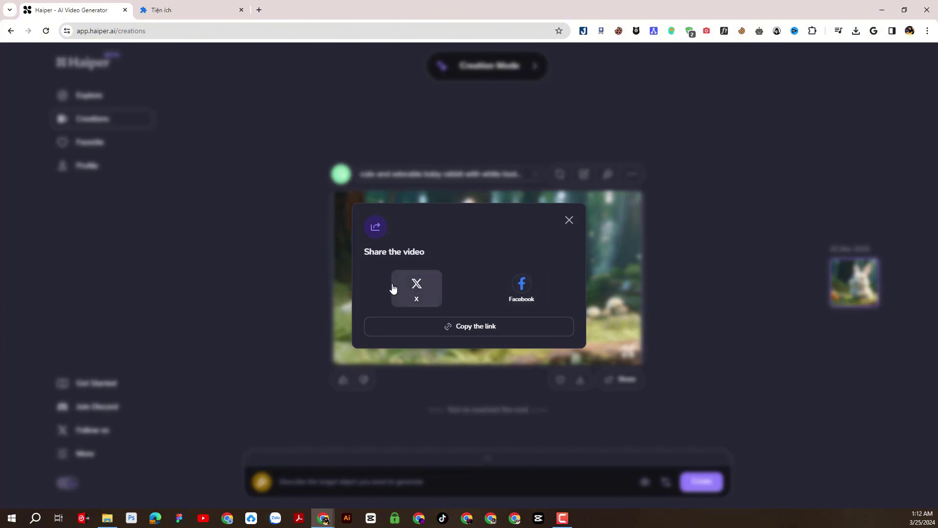
pyautogui.click(570, 221)
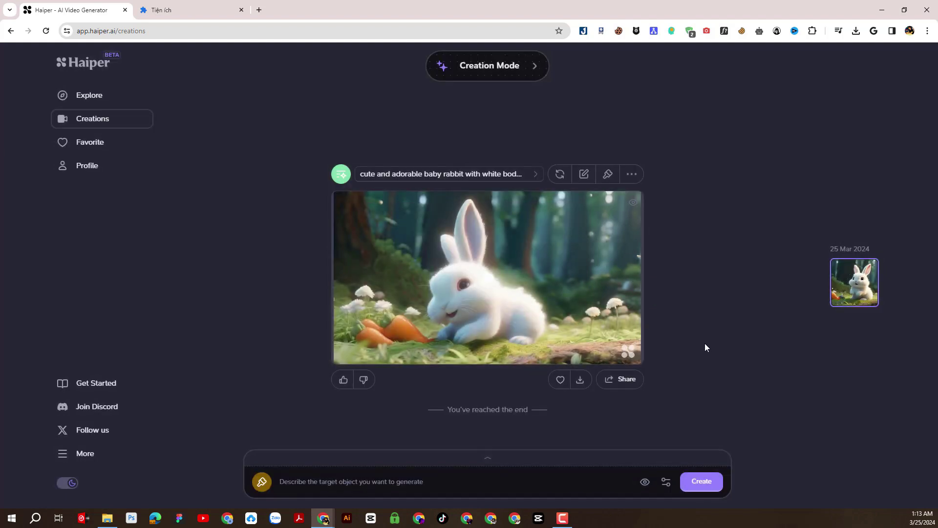
pyautogui.click(560, 175)
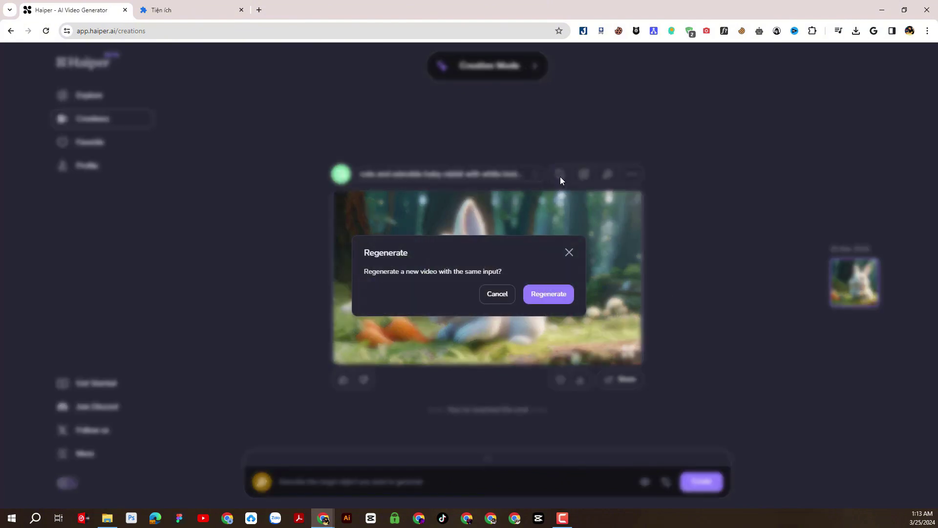
pyautogui.click(569, 253)
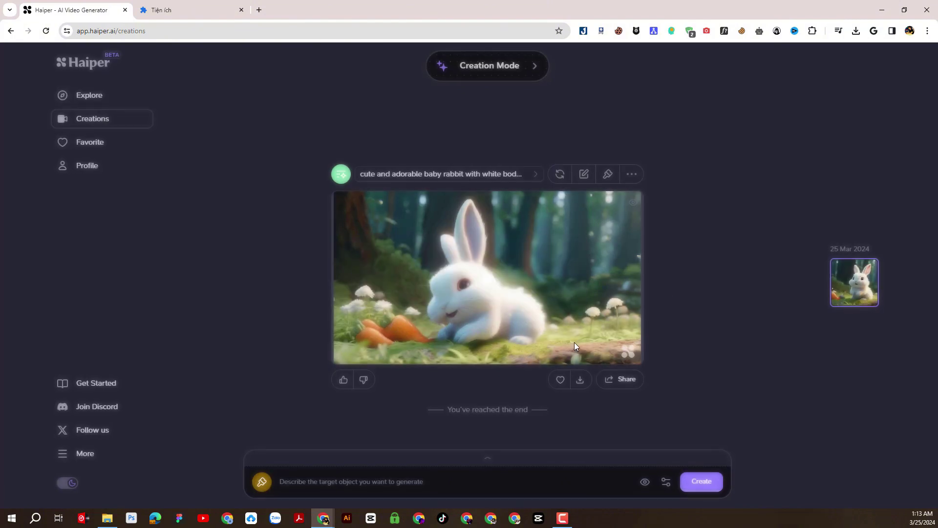
# Save the rabbit video as an MP4 file and bring up the regenerate confirmation.
pyautogui.click(580, 382)
pyautogui.click(790, 269)
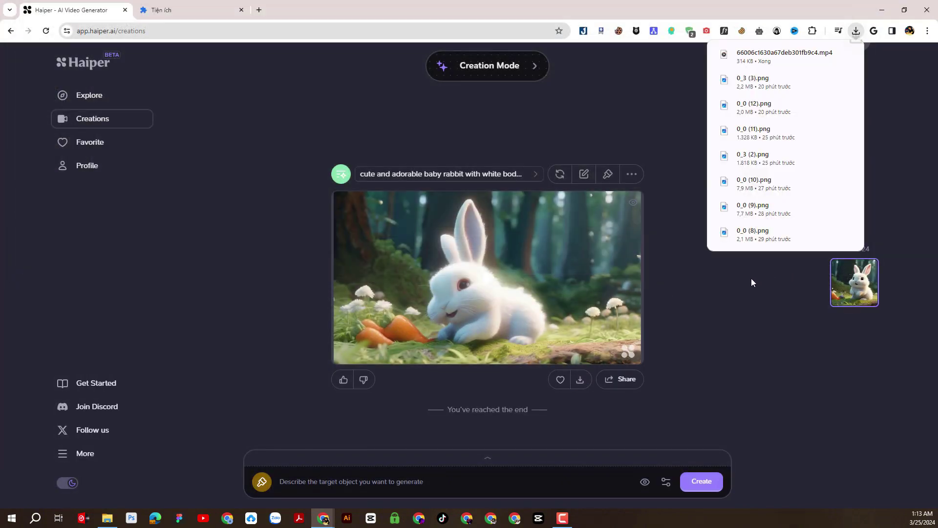
pyautogui.click(674, 318)
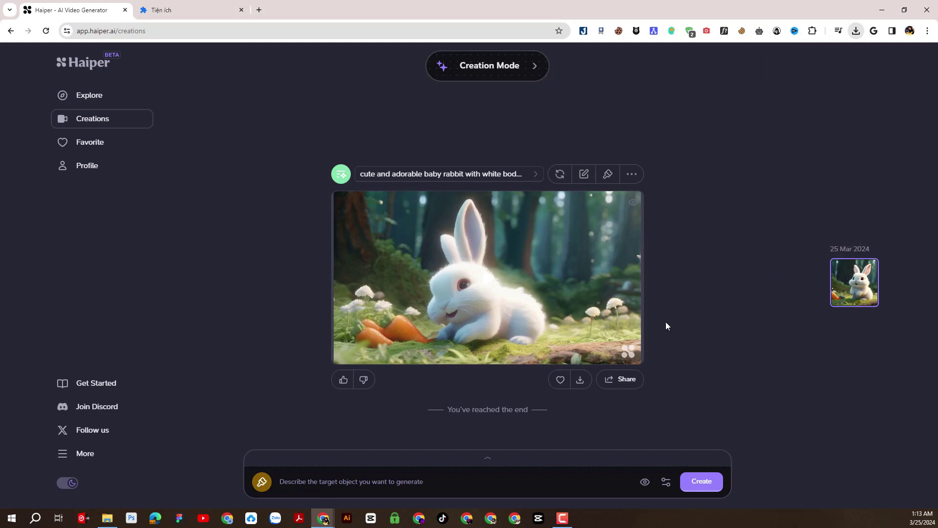
pyautogui.click(581, 381)
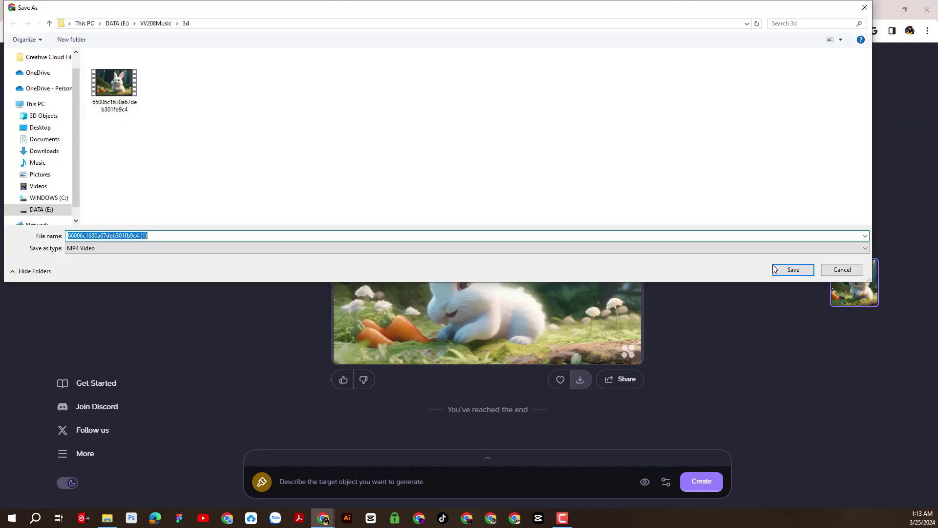
pyautogui.click(779, 268)
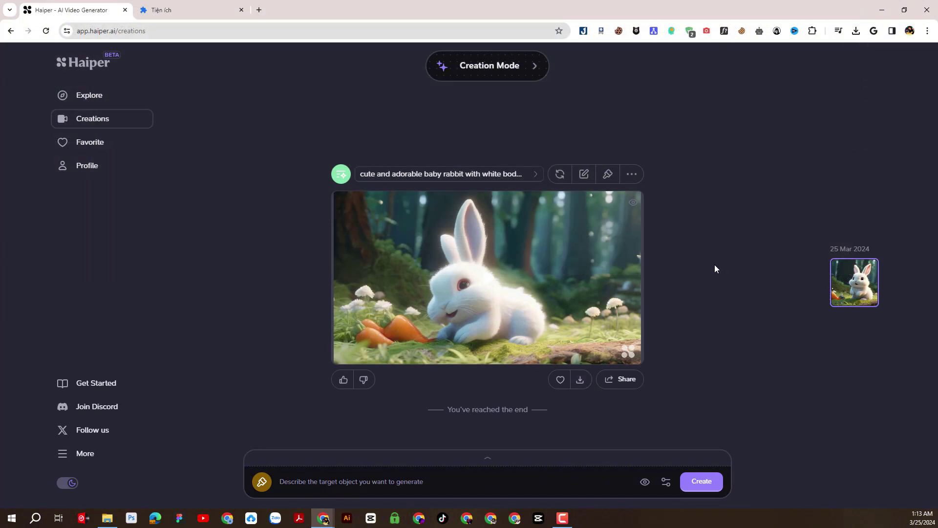
pyautogui.click(560, 175)
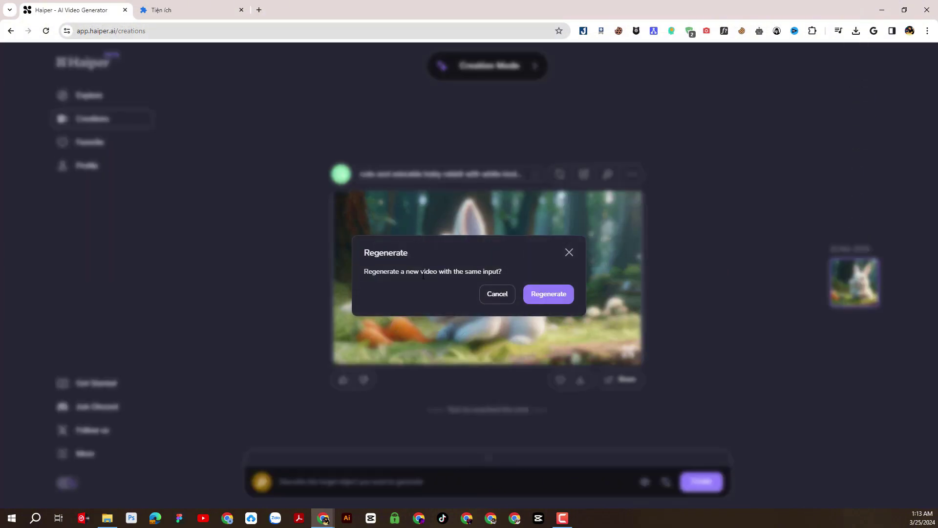
# Confirm Regenerate with the same prompt to produce a second rabbit video.
pyautogui.click(549, 294)
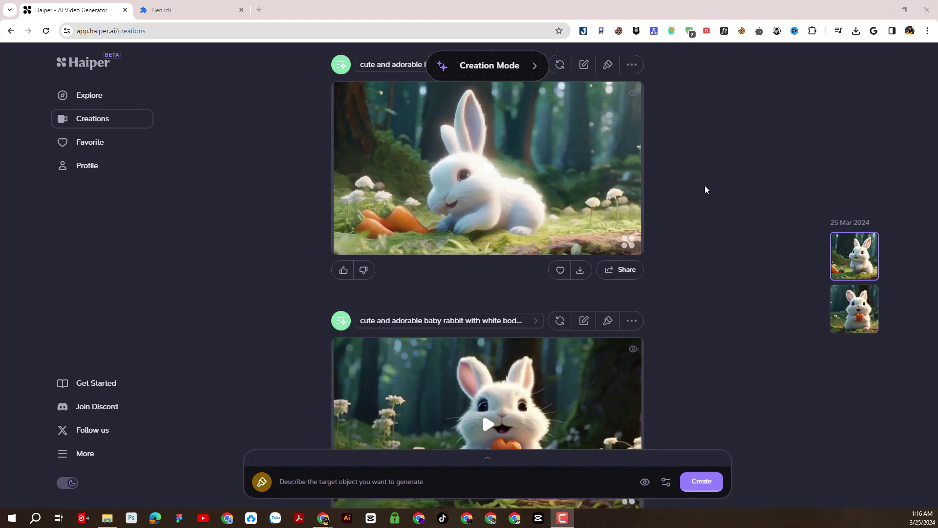
pyautogui.scroll(-2, 705, 189)
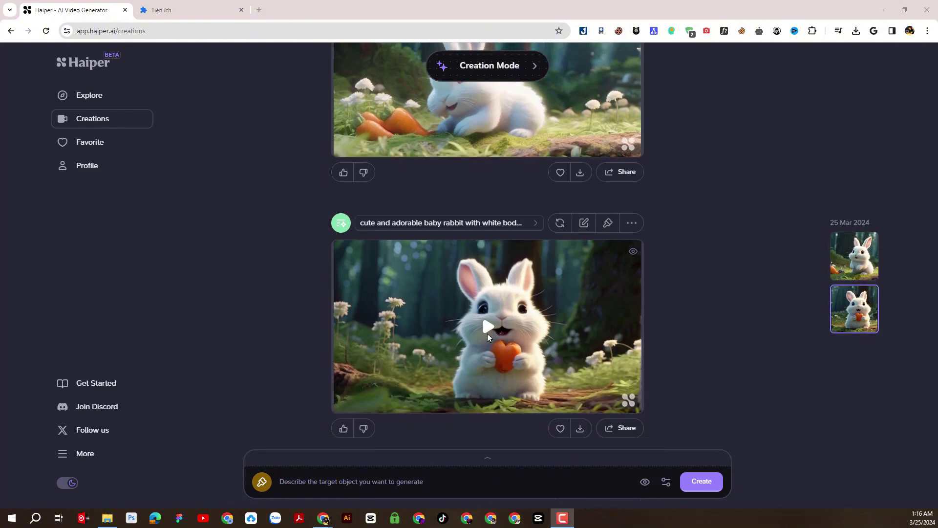
pyautogui.click(485, 328)
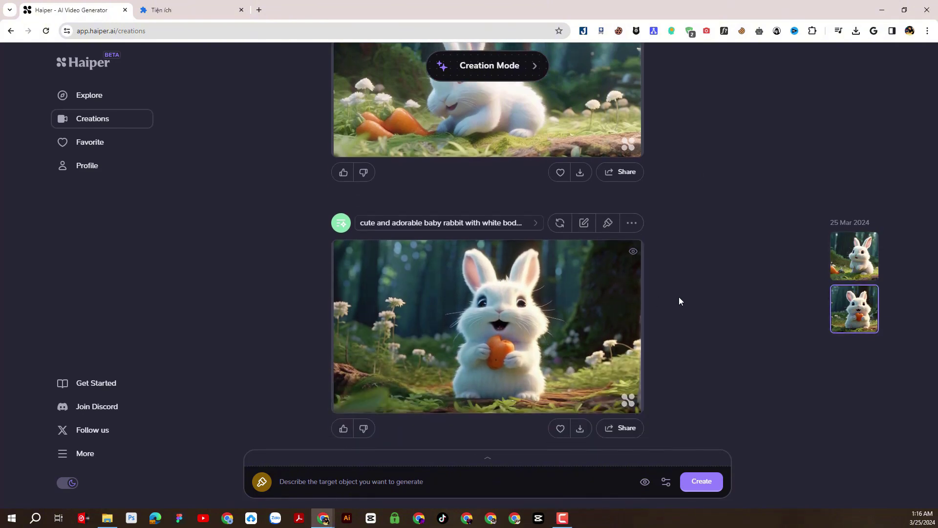
pyautogui.click(488, 335)
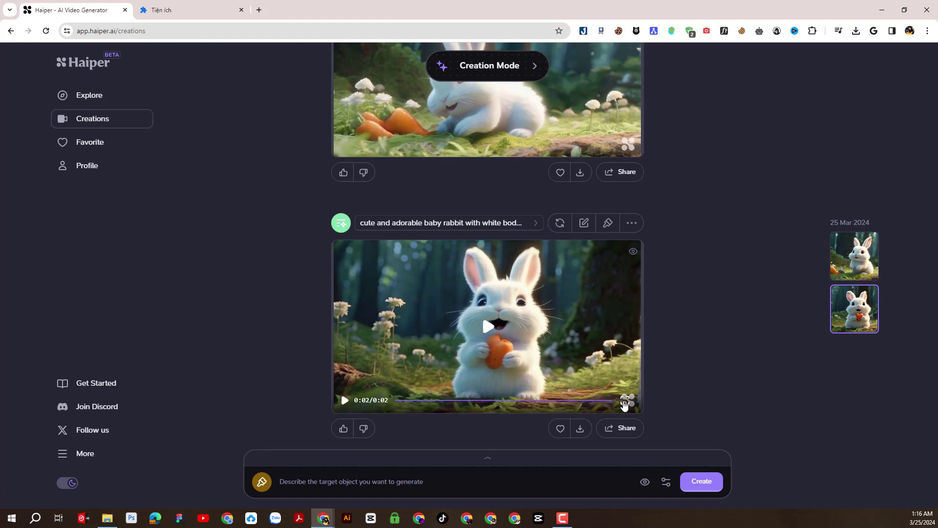
pyautogui.click(624, 404)
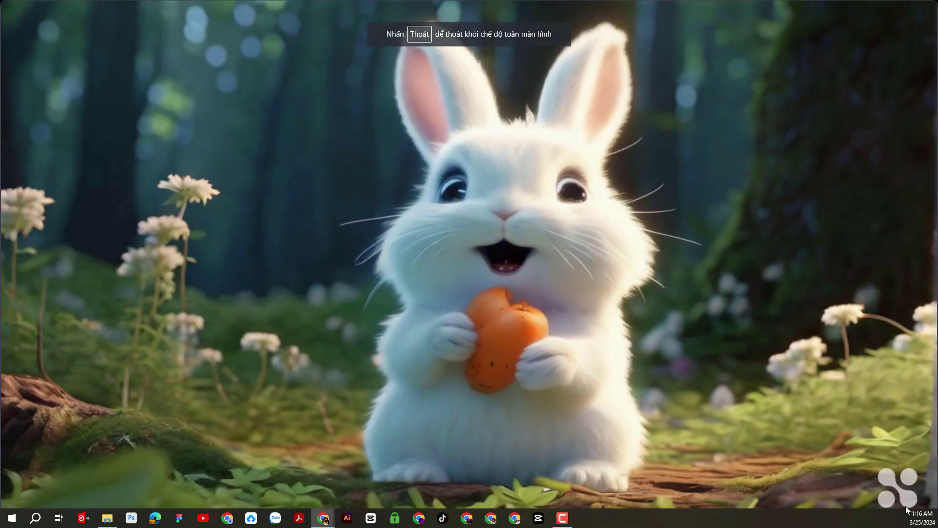
pyautogui.click(825, 447)
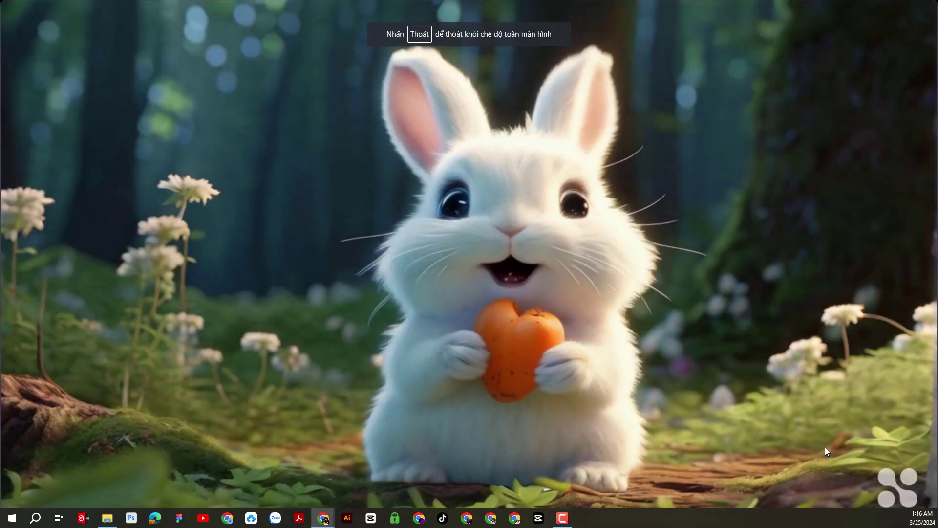
pyautogui.click(825, 447)
pyautogui.press('Escape')
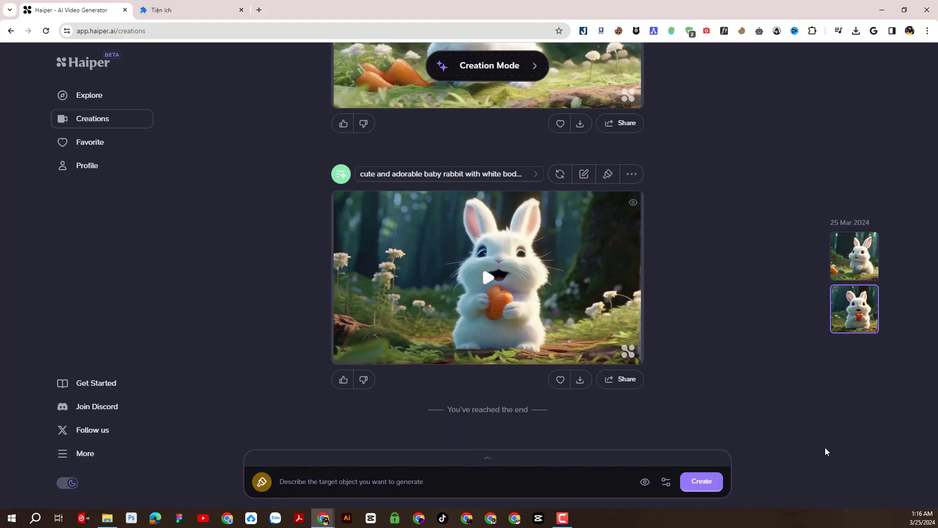
pyautogui.scroll(3, 765, 291)
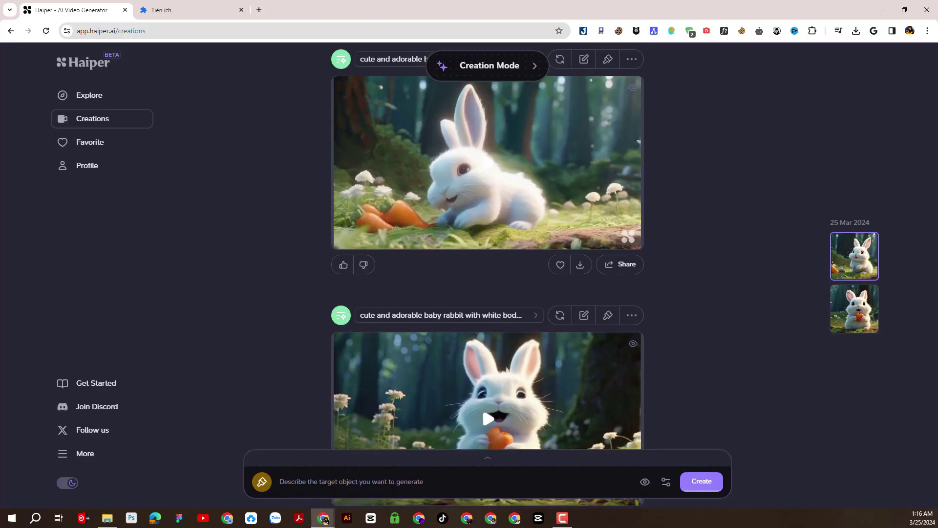
pyautogui.scroll(-3, 482, 405)
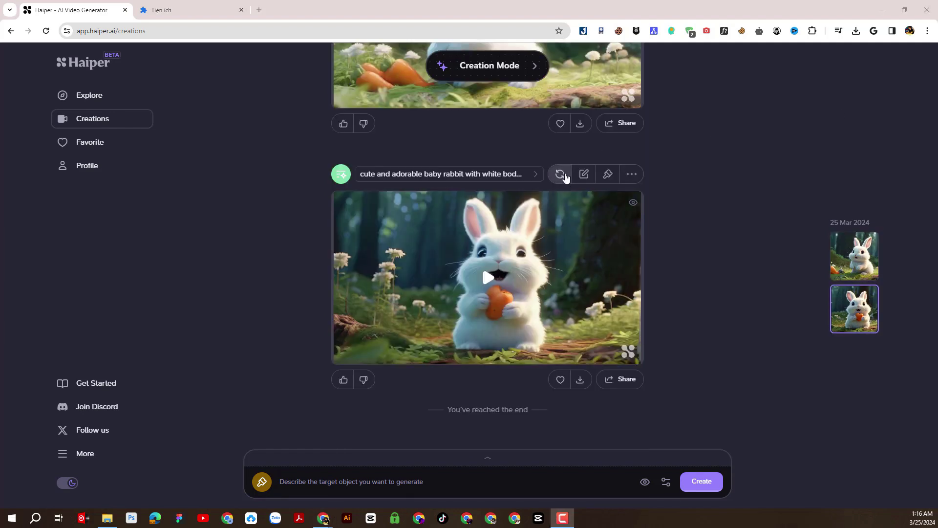
# Regenerate the second rabbit video, the white bunny holding a carrot.
pyautogui.click(560, 174)
pyautogui.click(560, 295)
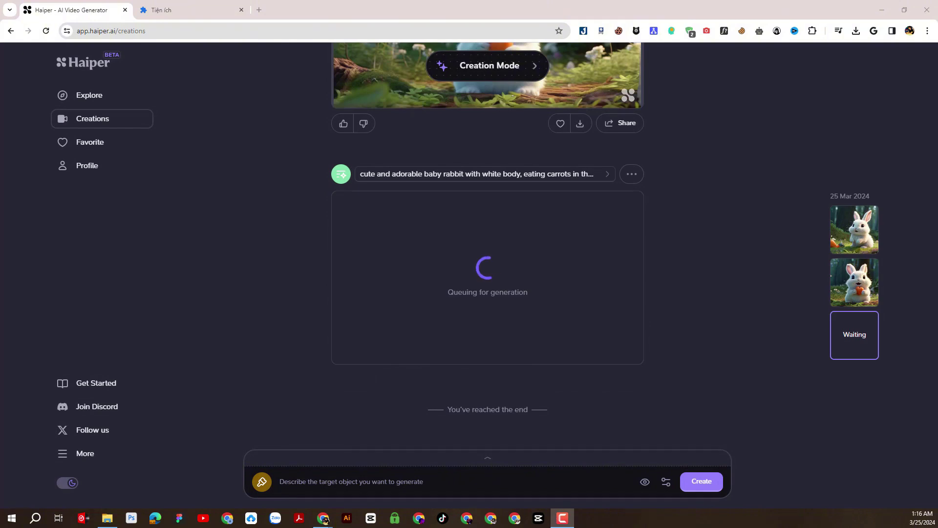
pyautogui.scroll(-4, 735, 168)
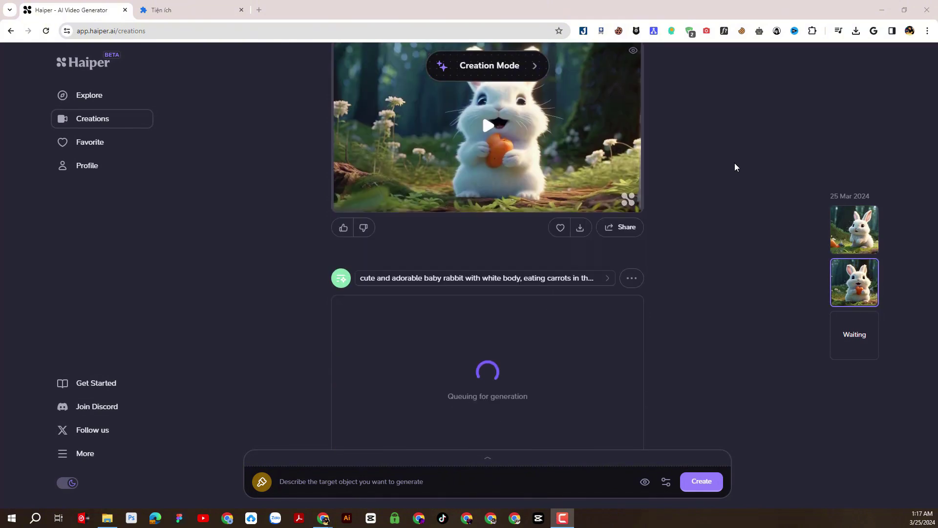
pyautogui.scroll(-2, 735, 167)
pyautogui.scroll(2, 734, 165)
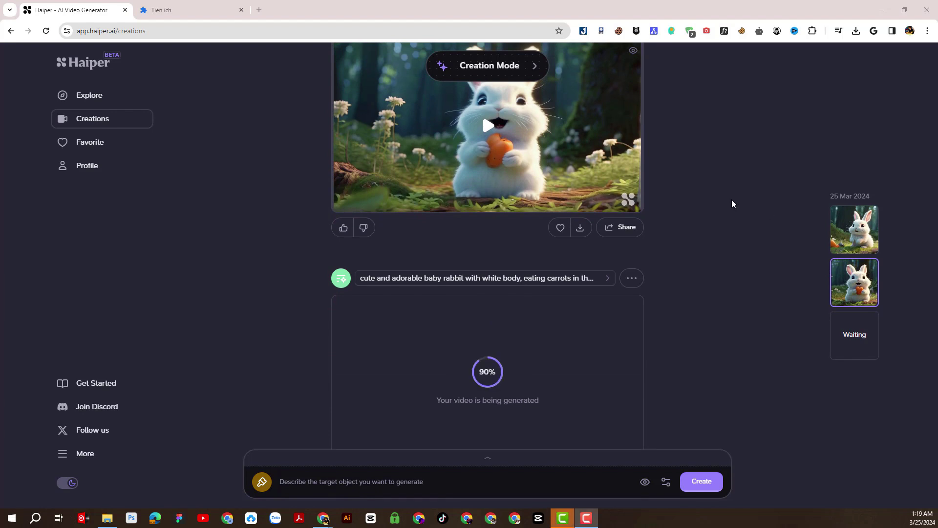
# Jump between the two rabbit videos and the one still generating to follow its progress.
pyautogui.click(864, 244)
pyautogui.click(864, 276)
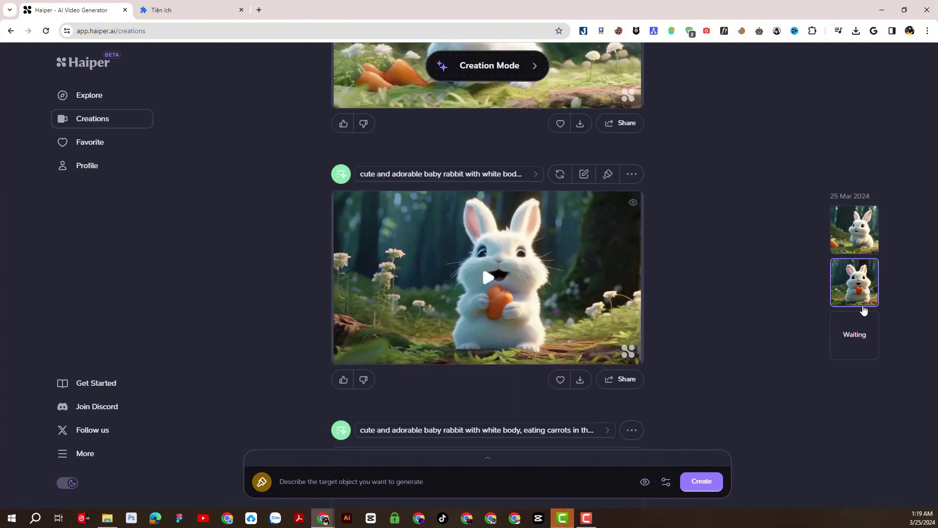
pyautogui.click(856, 332)
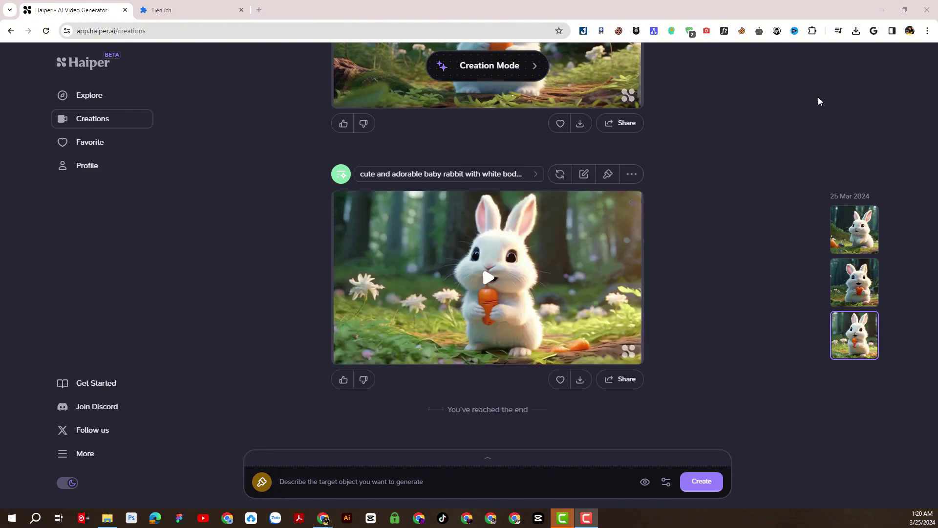
# Play each of the three 2-second white rabbit videos in turn while scrolling the feed.
pyautogui.scroll(-3, 623, 272)
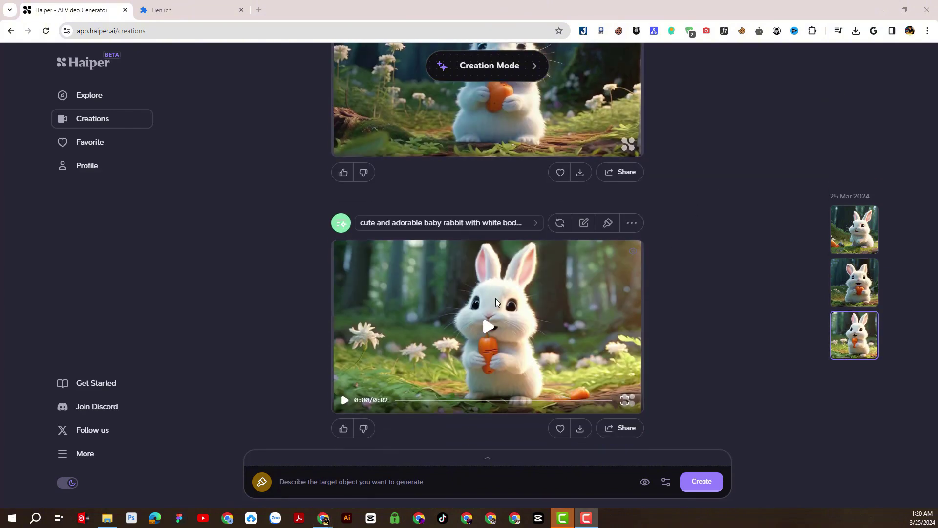
pyautogui.click(490, 327)
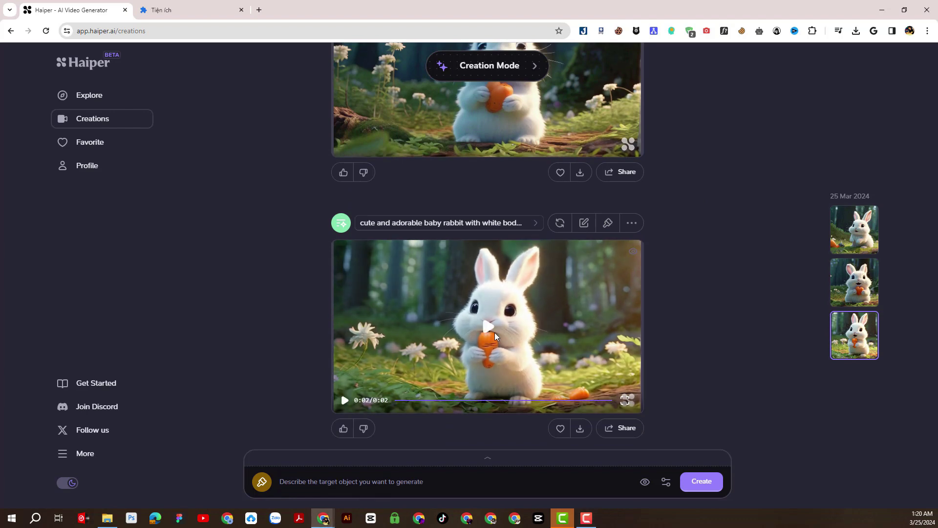
pyautogui.click(495, 333)
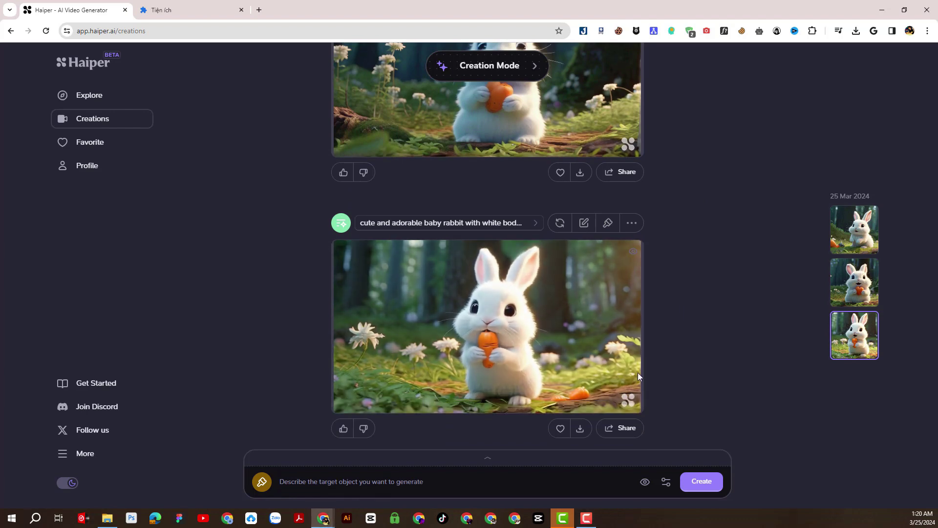
pyautogui.scroll(-1, 514, 330)
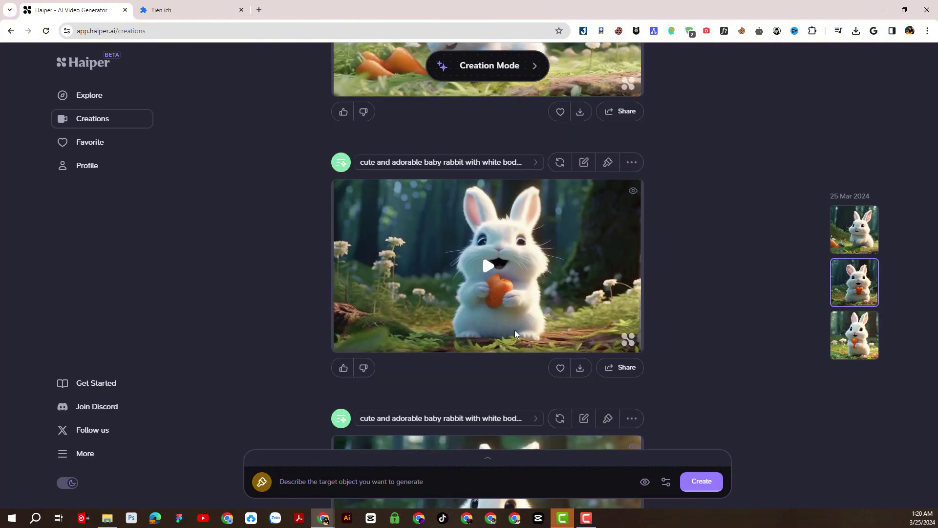
pyautogui.click(497, 268)
pyautogui.scroll(3, 711, 289)
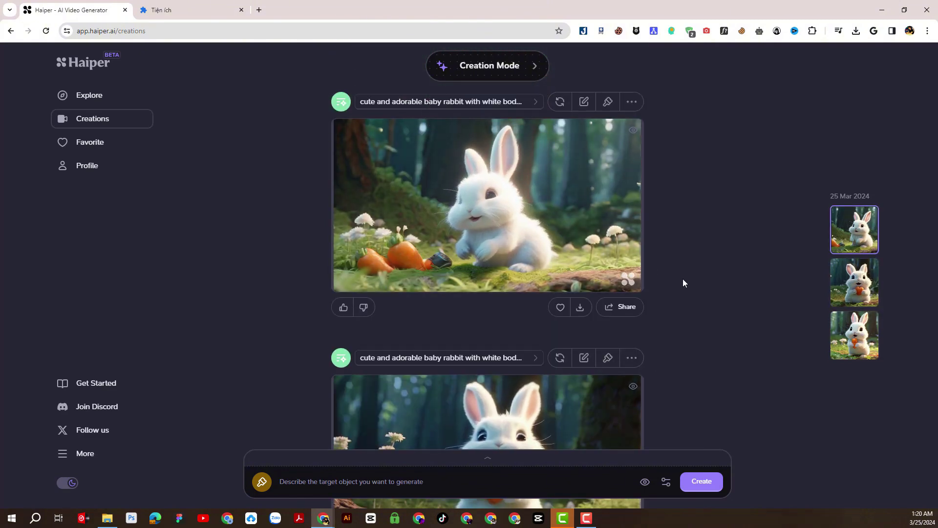
pyautogui.scroll(-3, 538, 300)
pyautogui.click(520, 289)
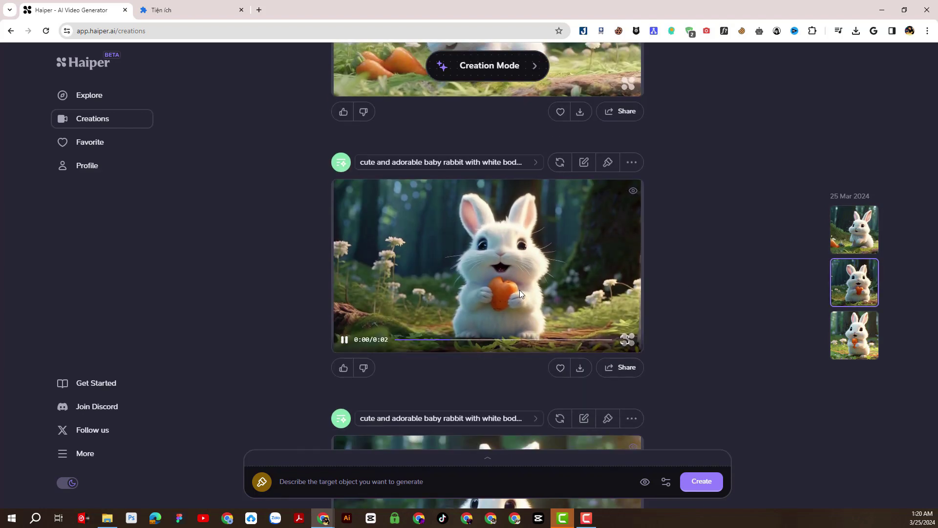
pyautogui.scroll(-3, 520, 289)
pyautogui.click(520, 293)
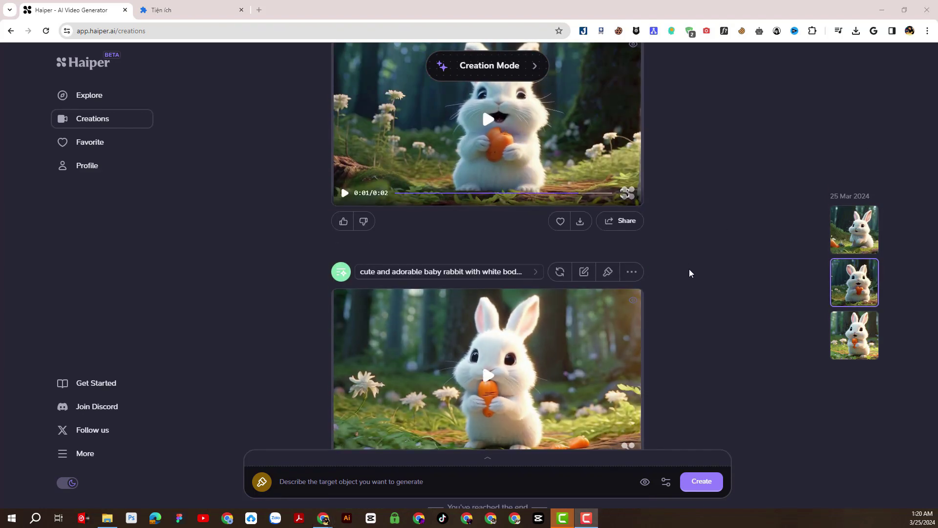
pyautogui.scroll(-2, 691, 272)
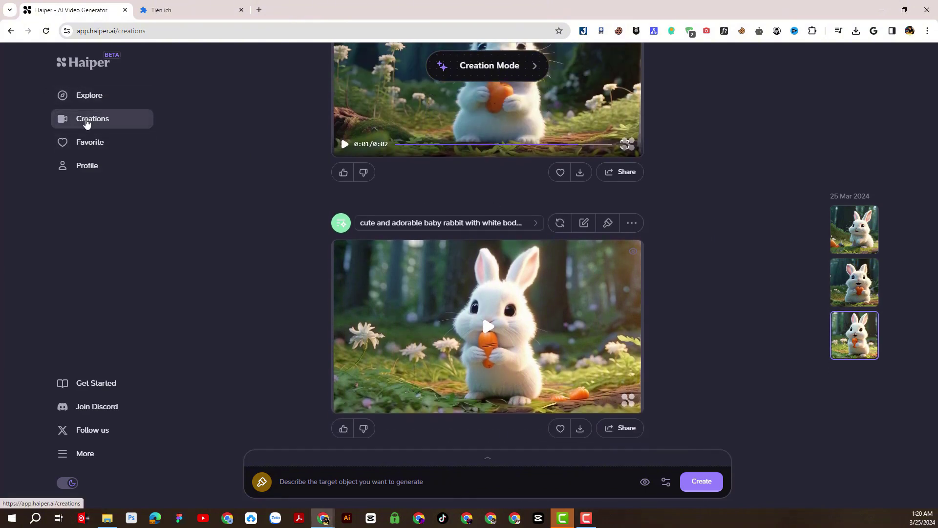
# Choose Animate Your Image (HD) and upload the boy-in-yellow-flowers image 0_0 (10).
pyautogui.click(534, 72)
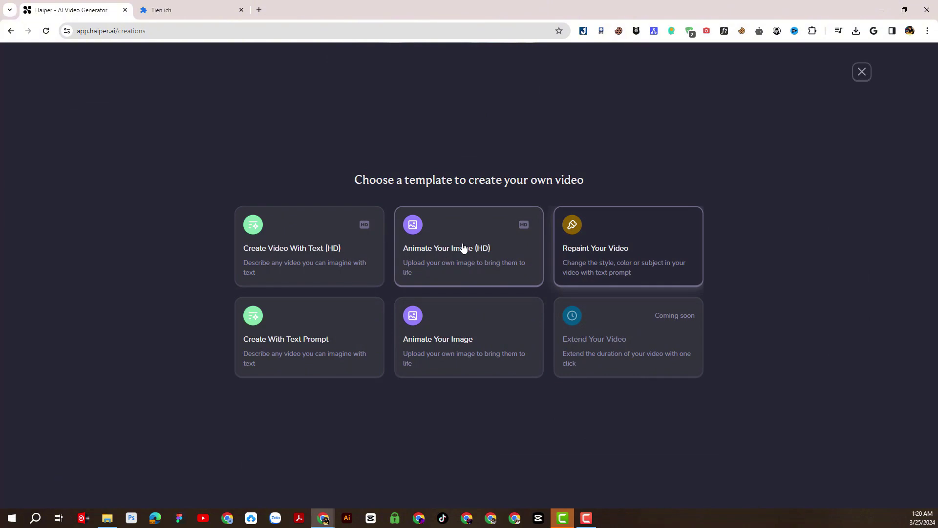
pyautogui.click(464, 248)
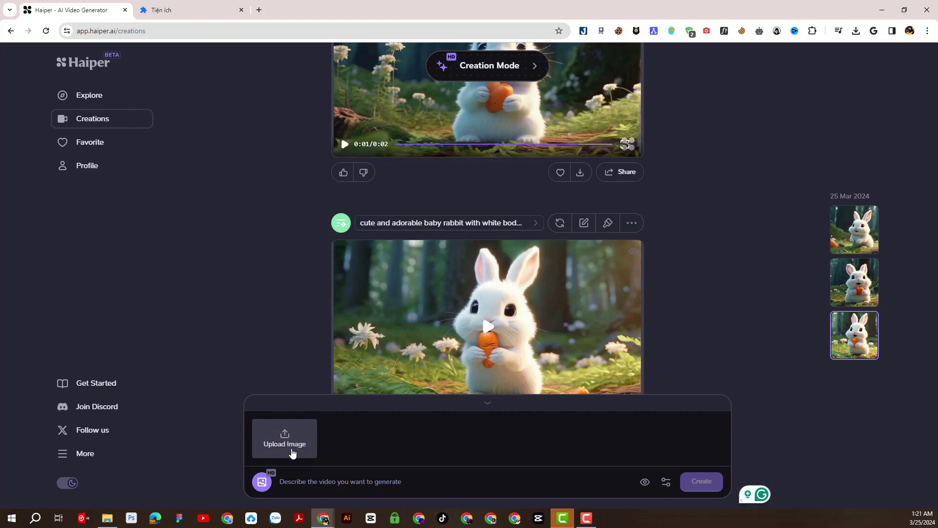
pyautogui.click(289, 449)
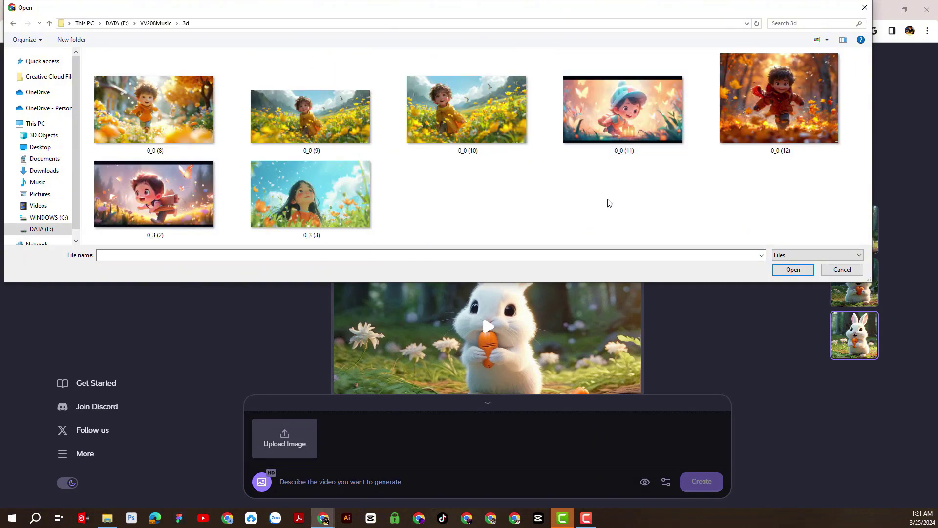
pyautogui.doubleClick(465, 133)
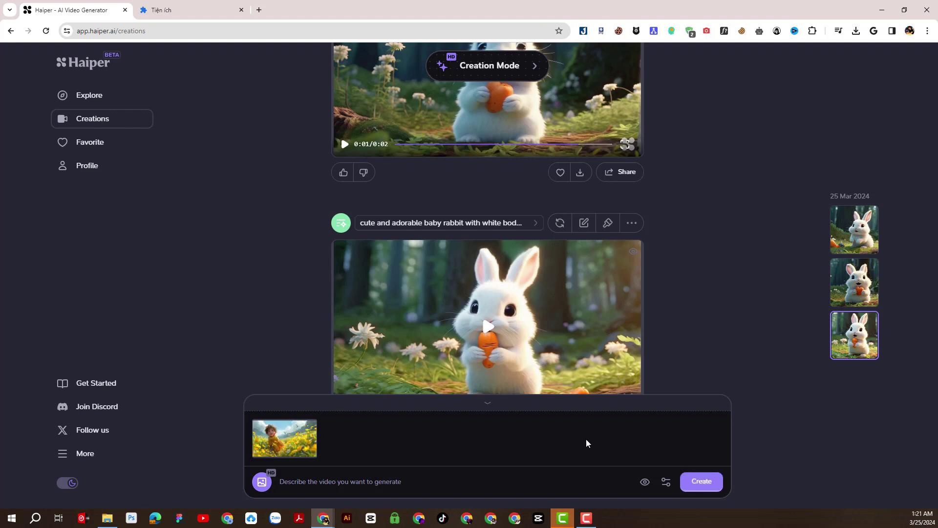
# Turn off Create in Public and confirm the Seed/Duration settings give a 2s clip.
pyautogui.click(643, 482)
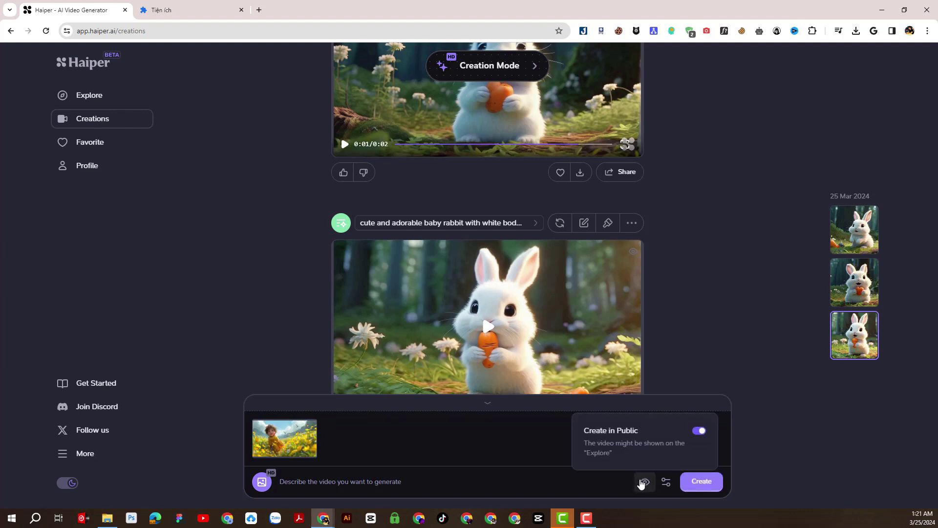
pyautogui.click(693, 432)
pyautogui.click(665, 481)
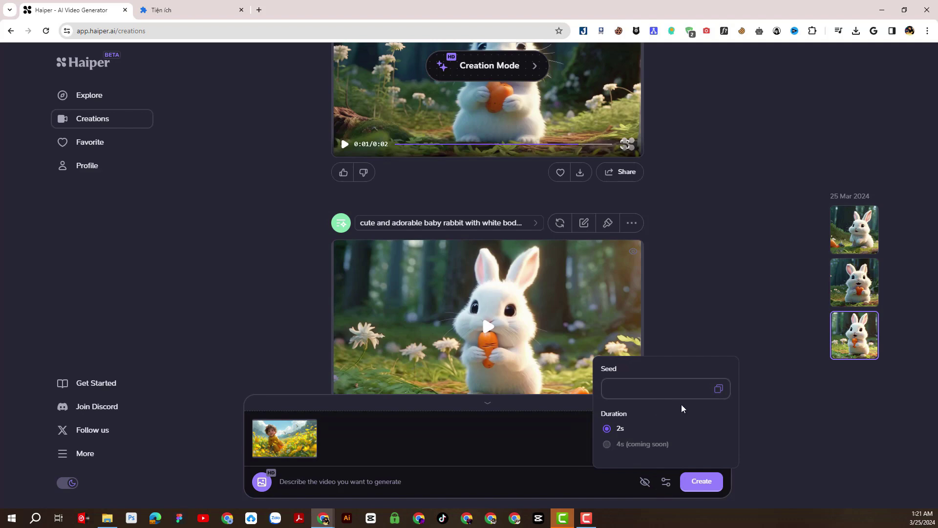
pyautogui.click(528, 449)
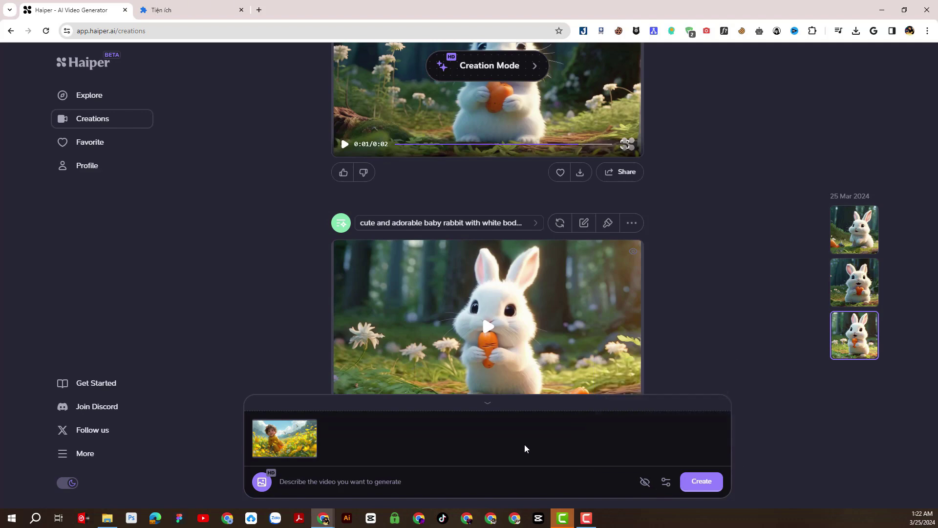
pyautogui.click(668, 483)
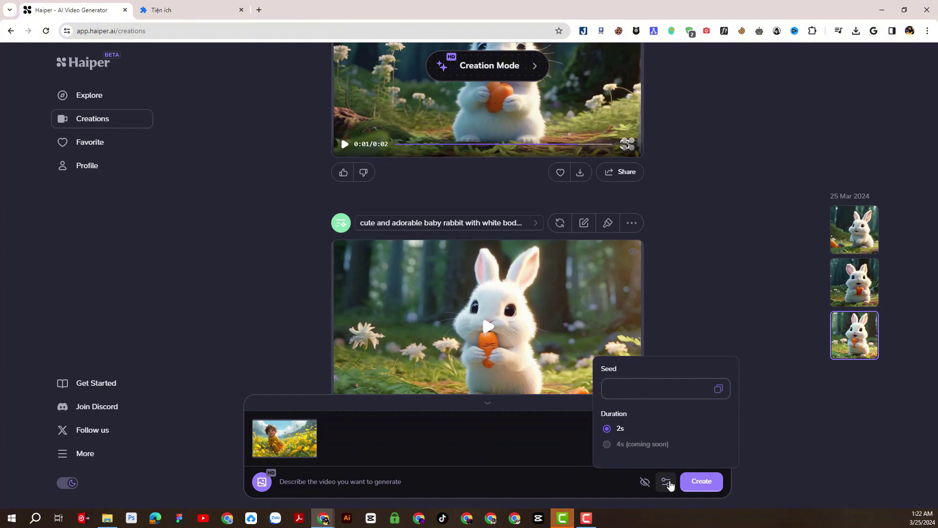
pyautogui.click(528, 444)
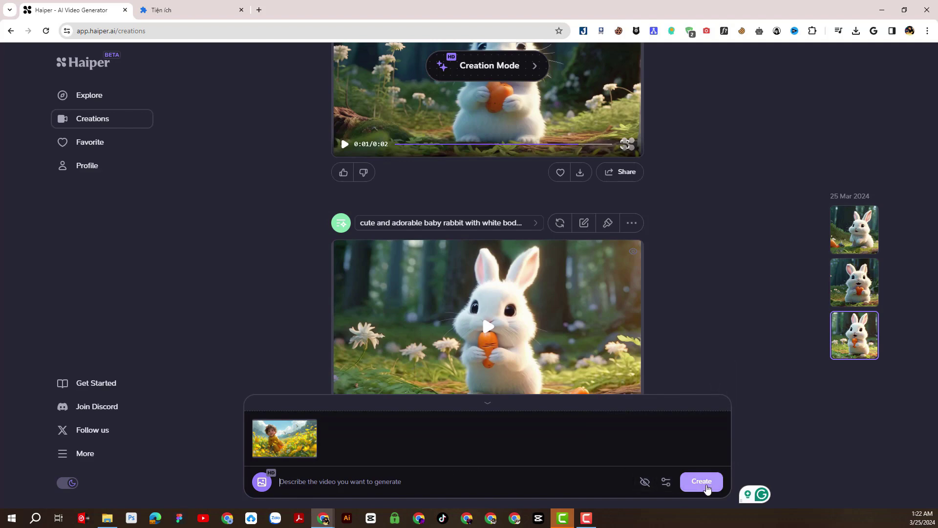
# Generate the video from the boy image, then play the finished 2-second clip twice.
pyautogui.click(702, 484)
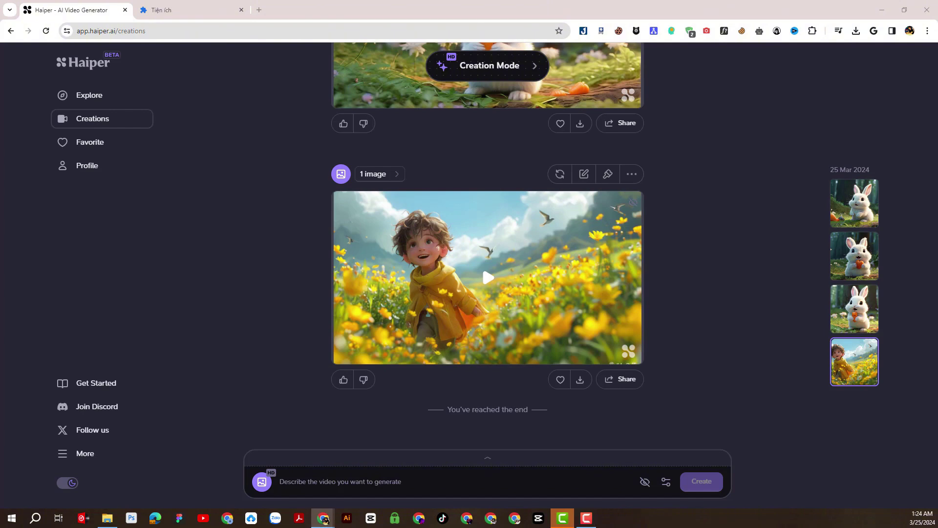
pyautogui.click(489, 279)
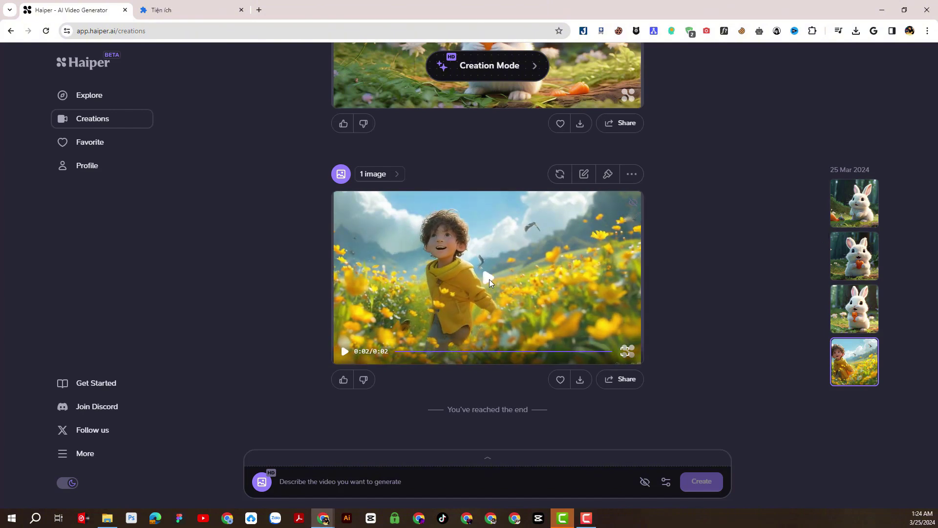
pyautogui.click(489, 279)
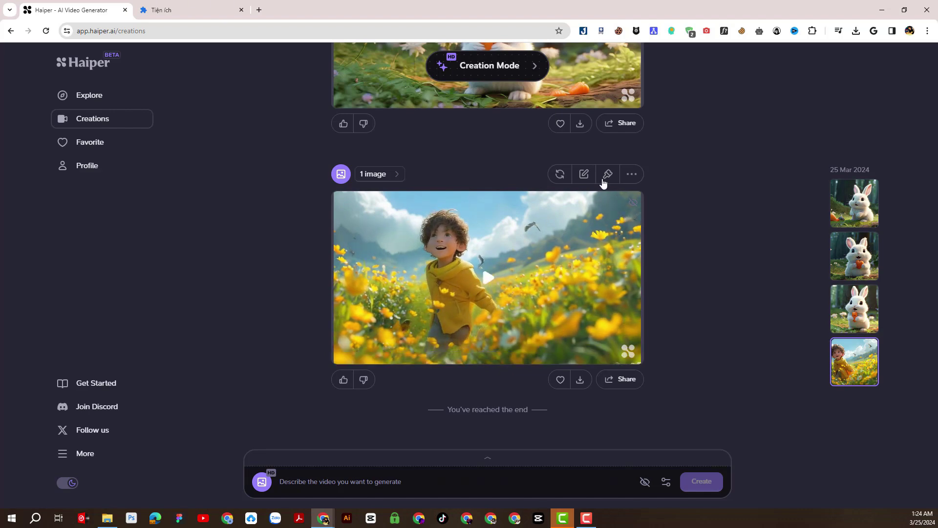
# Regenerate the boy-in-flowers video and upload the autumn-leaves boy image 0_0 (12).
pyautogui.click(560, 174)
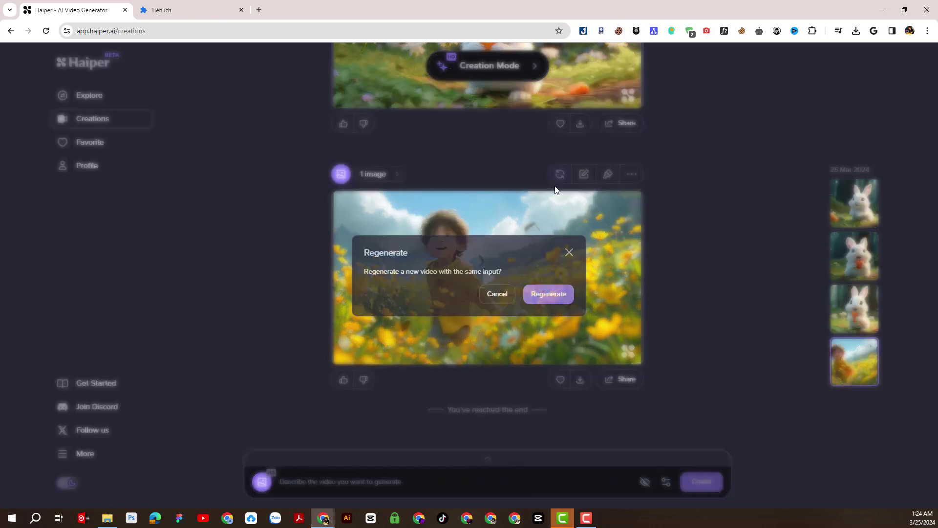
pyautogui.click(562, 294)
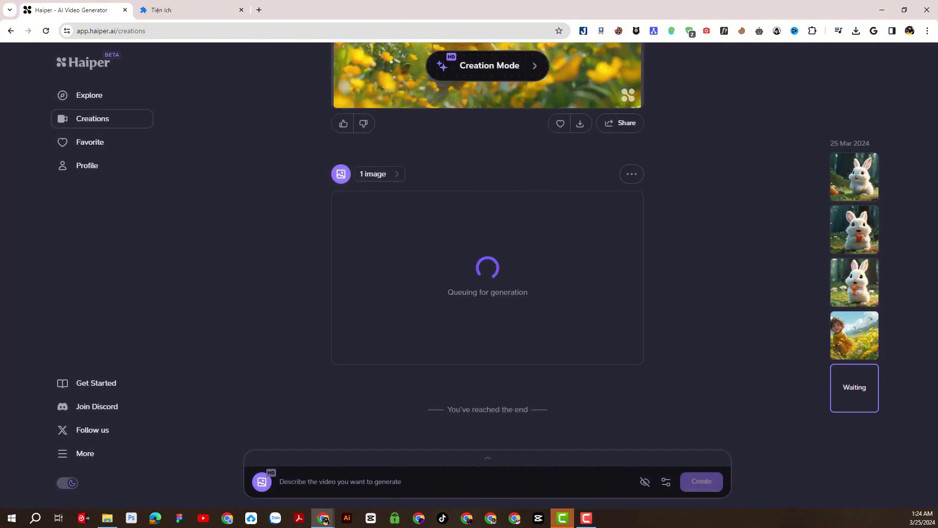
pyautogui.click(487, 457)
pyautogui.click(289, 436)
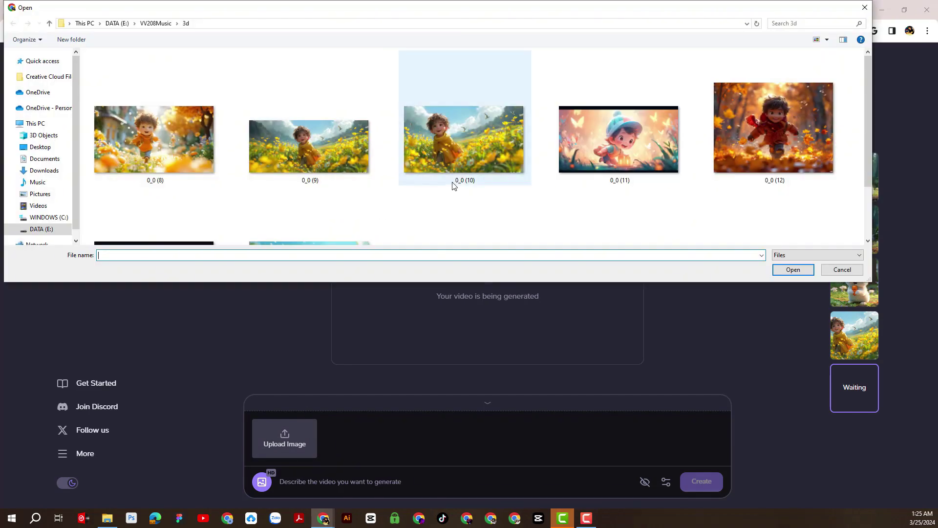
pyautogui.click(724, 126)
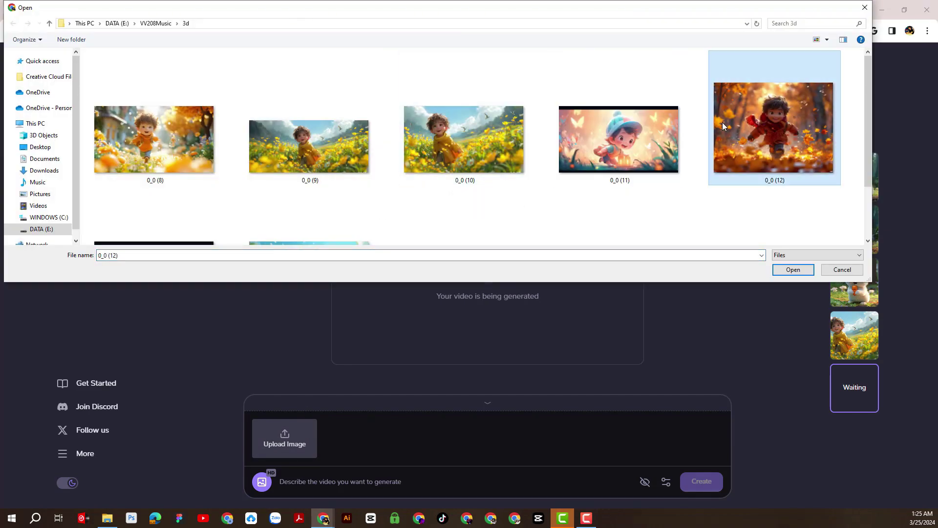
pyautogui.doubleClick(724, 126)
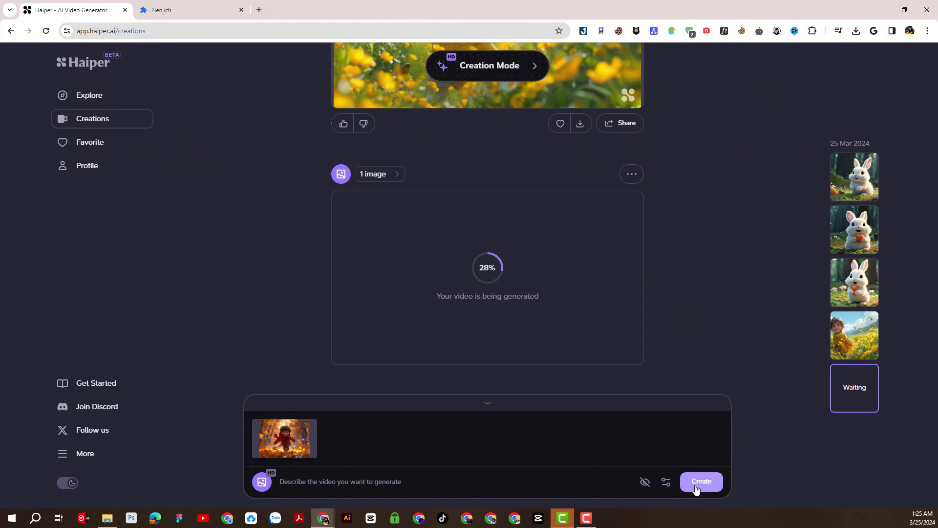
# Start animating the autumn-leaves image and check its seed and duration settings.
pyautogui.click(696, 487)
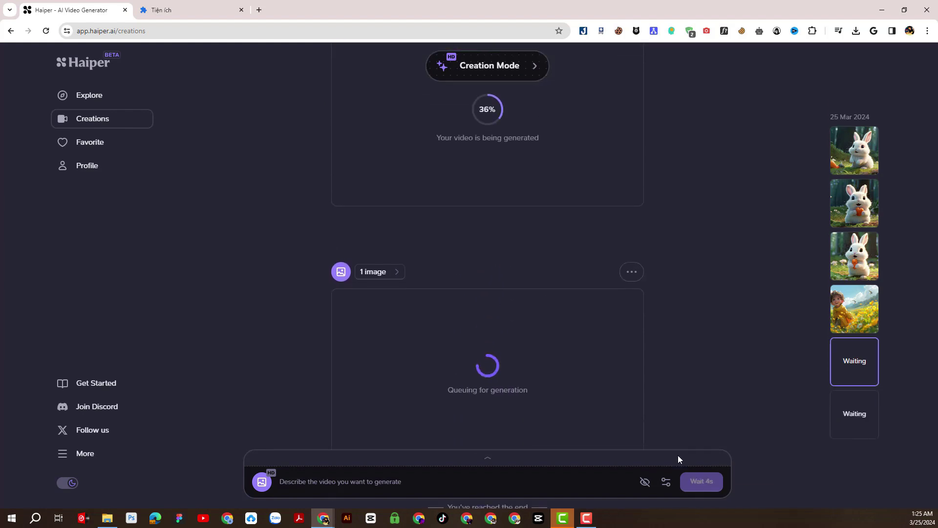
pyautogui.click(667, 482)
pyautogui.click(667, 482)
pyautogui.scroll(-1, 267, 446)
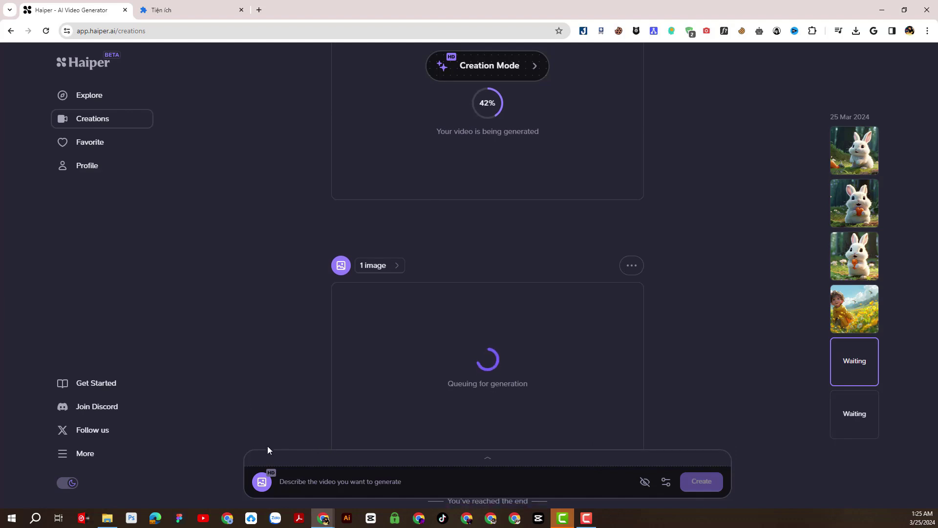
# Animate the girl-in-flowers image 0_3 (3) with the HD image template.
pyautogui.click(262, 484)
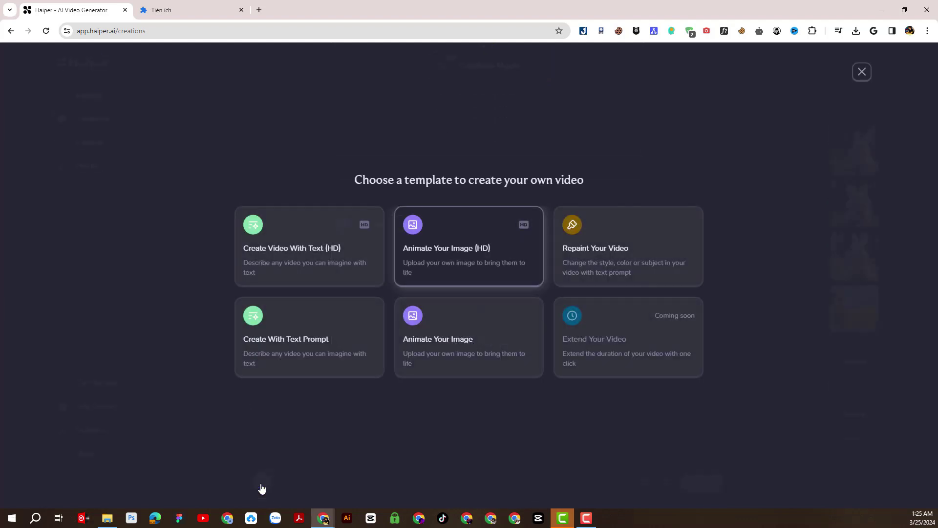
pyautogui.click(450, 260)
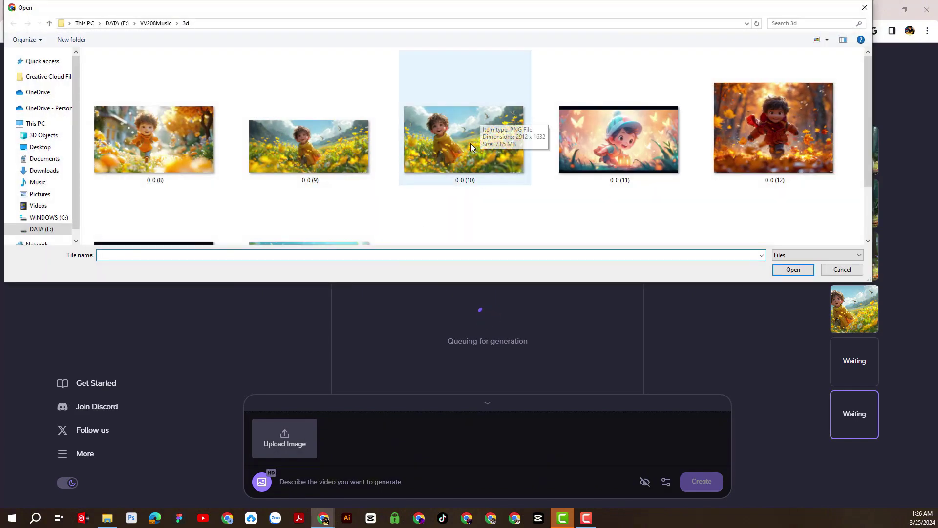
pyautogui.scroll(-2, 472, 146)
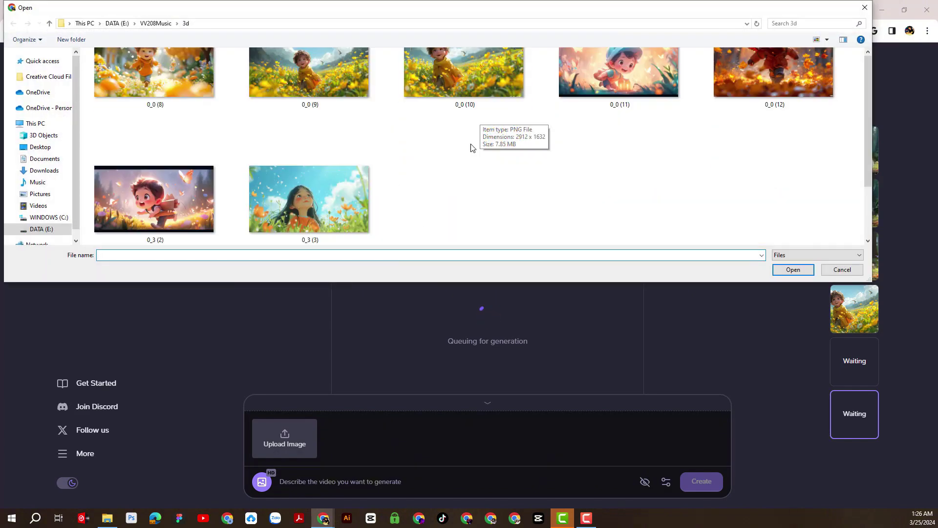
pyautogui.doubleClick(304, 195)
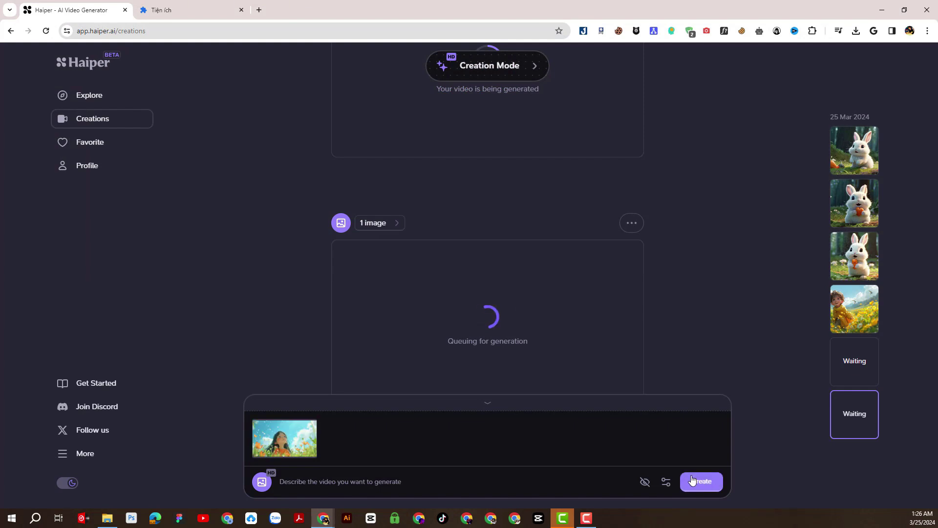
pyautogui.click(699, 482)
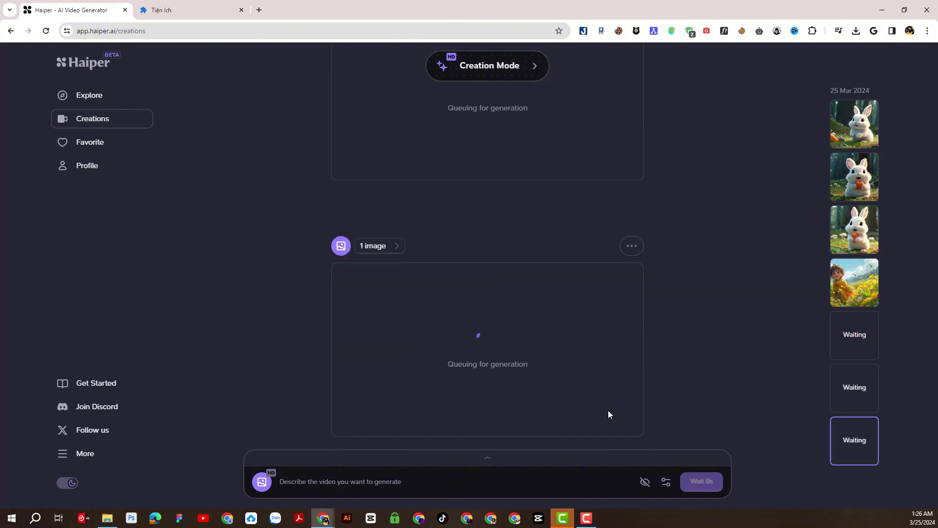
pyautogui.scroll(-5, 608, 415)
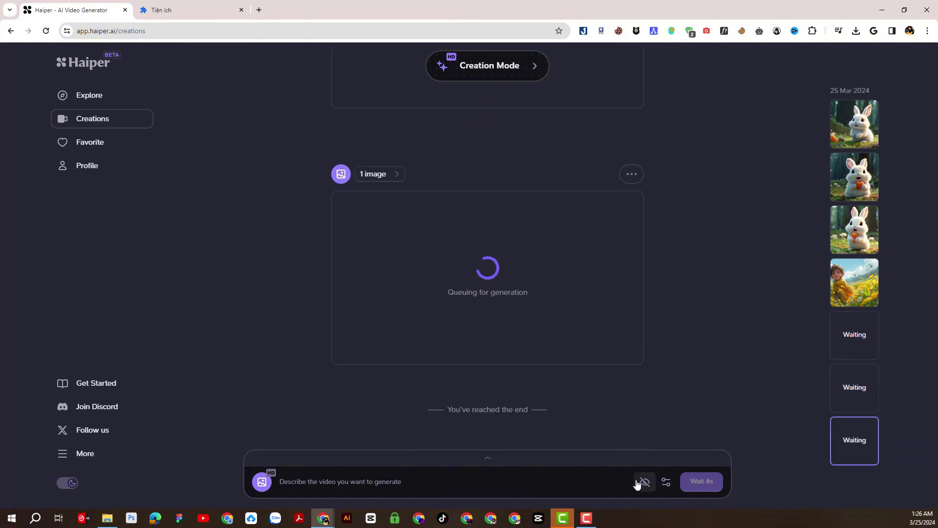
# Animate the boy-with-butterflies image 0_3 (2) using Animate Your Image (HD).
pyautogui.click(263, 484)
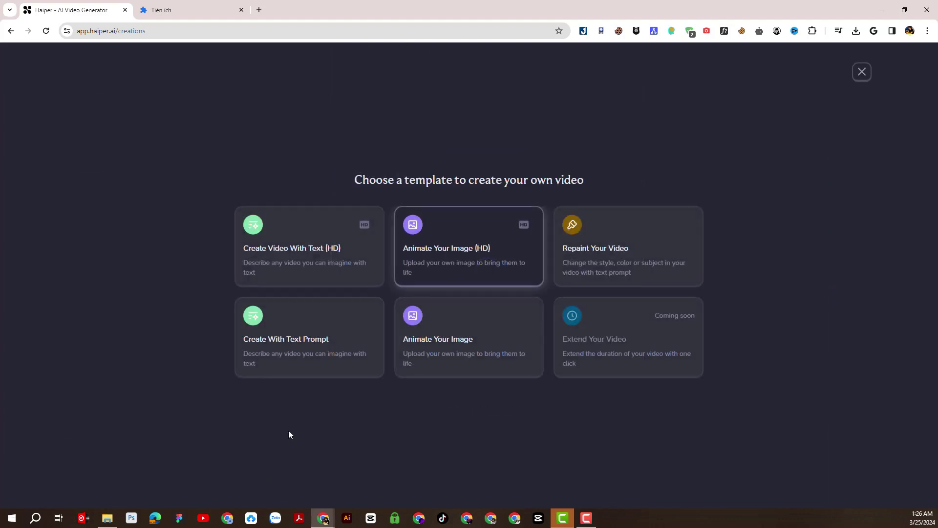
pyautogui.click(451, 267)
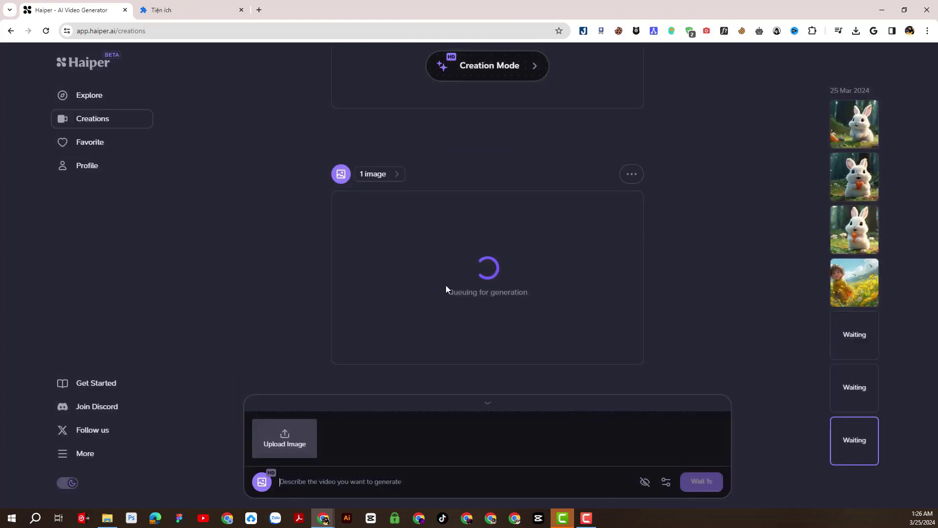
pyautogui.click(282, 443)
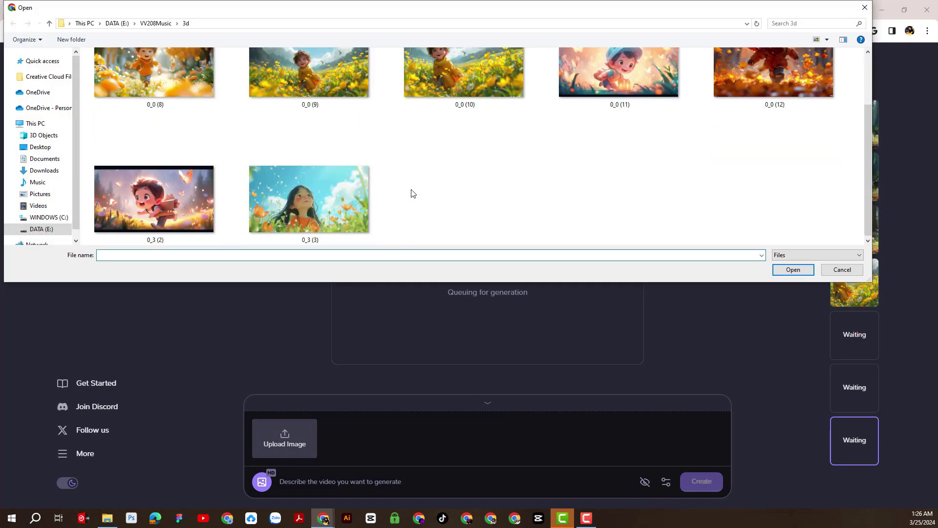
pyautogui.scroll(2, 411, 193)
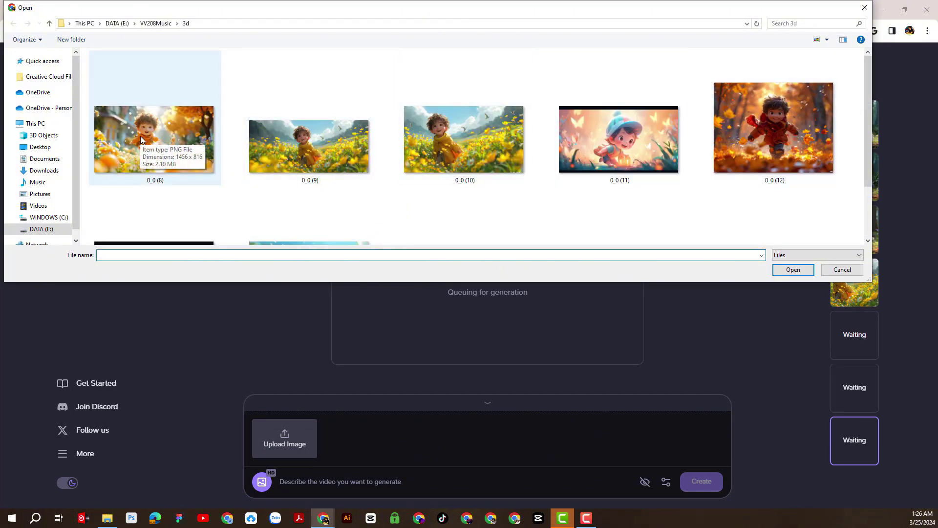
pyautogui.scroll(-2, 296, 203)
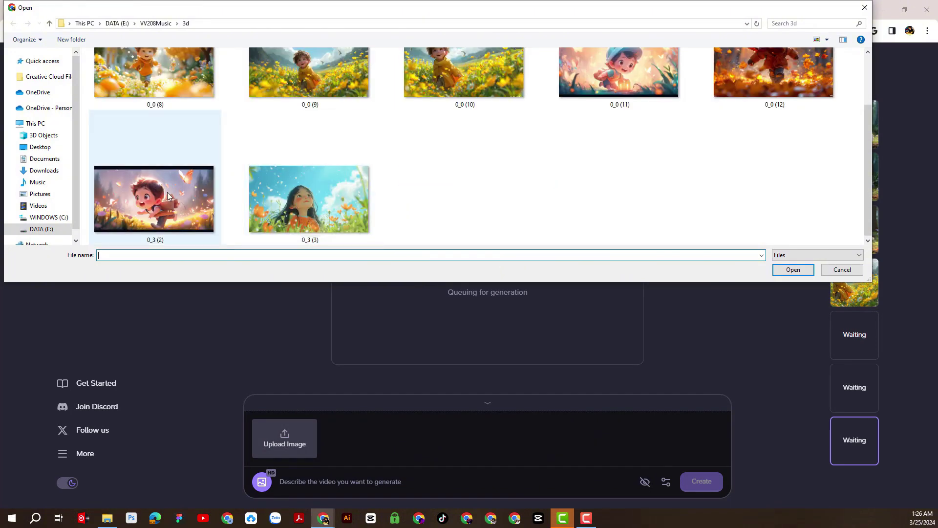
pyautogui.scroll(1, 165, 193)
pyautogui.scroll(-1, 165, 192)
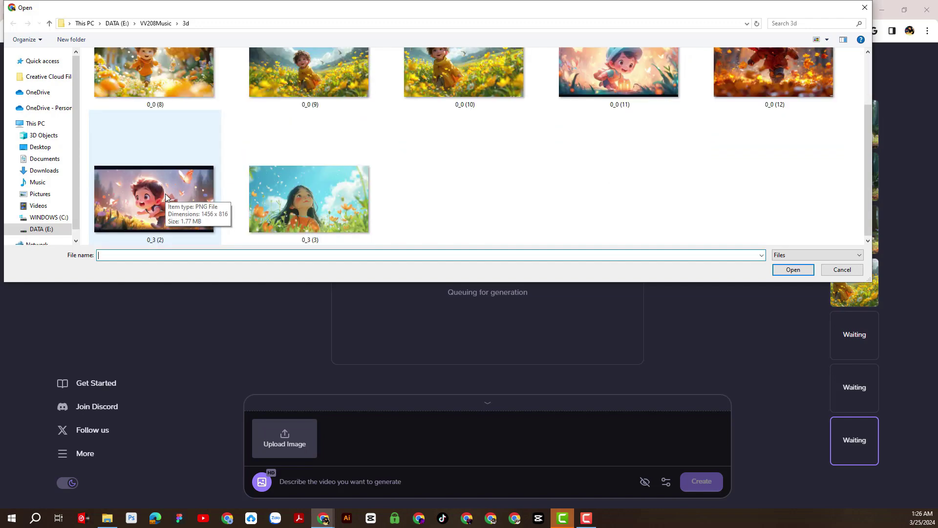
pyautogui.doubleClick(165, 197)
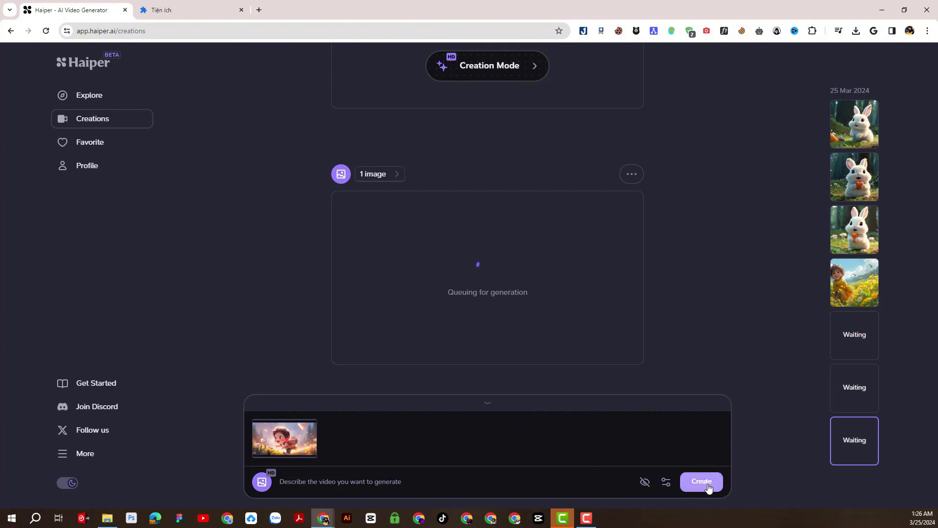
pyautogui.click(702, 482)
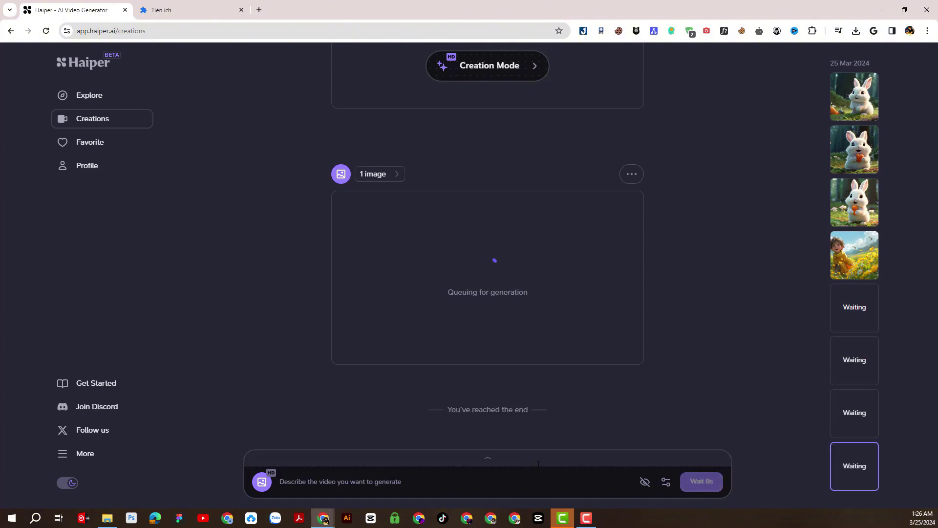
pyautogui.click(322, 487)
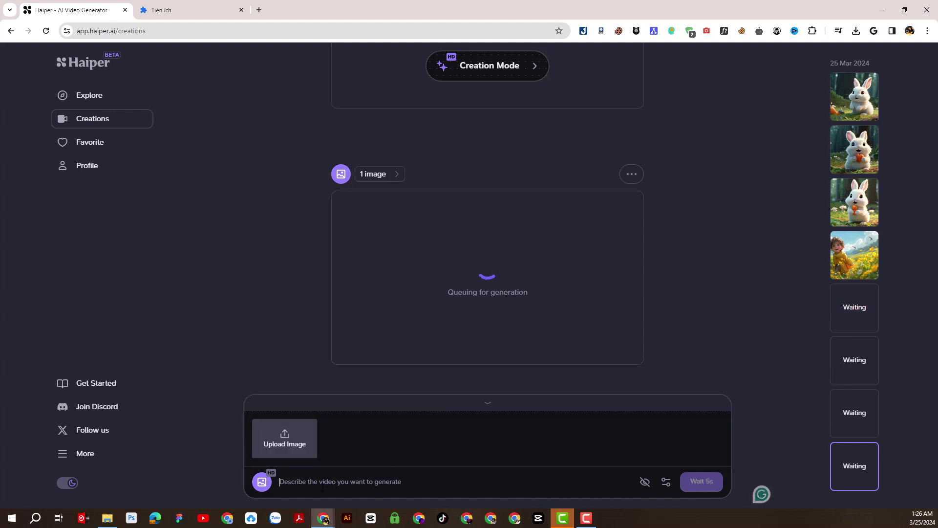
# Collapse the upload panel and regenerate the curly-haired boy's yellow-field video.
pyautogui.click(715, 351)
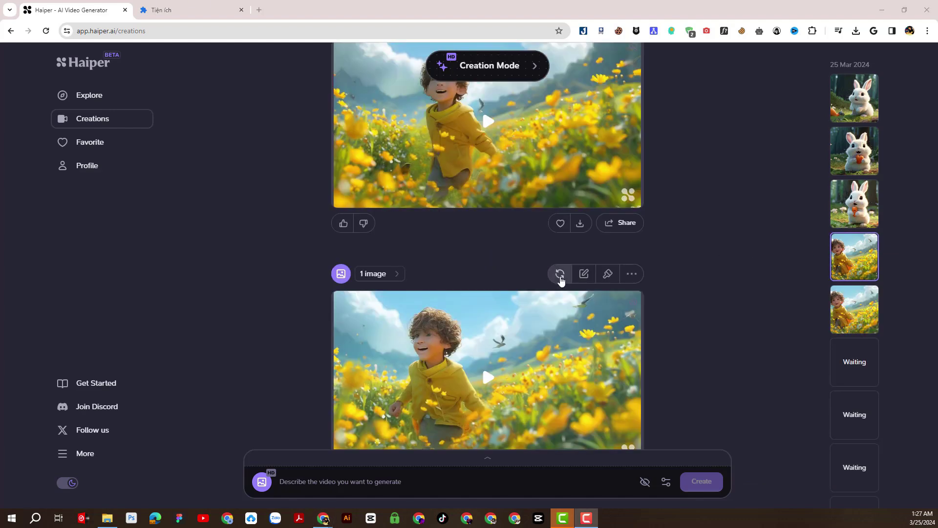
pyautogui.click(561, 273)
pyautogui.click(548, 295)
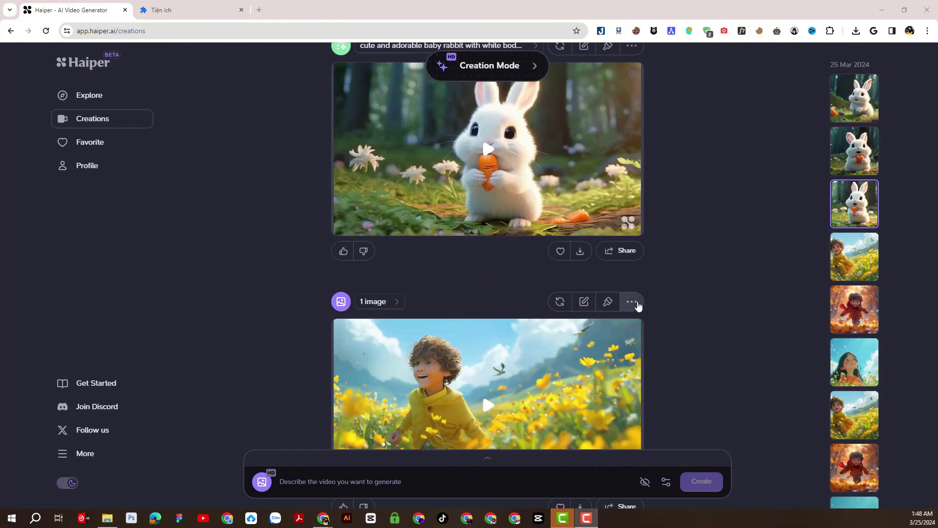
pyautogui.scroll(-2, 638, 305)
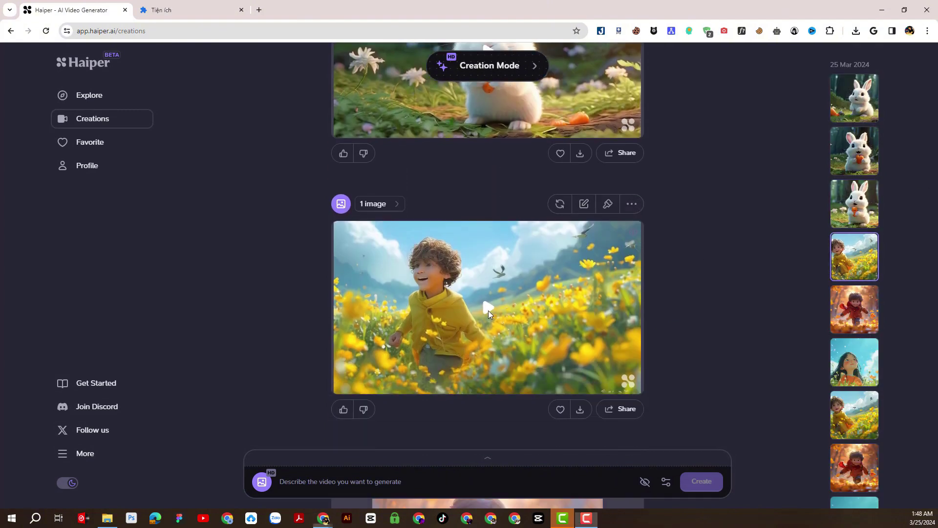
# Play the yellow-field boy video twice, then watch each finished clip down to the butterfly boy.
pyautogui.click(489, 314)
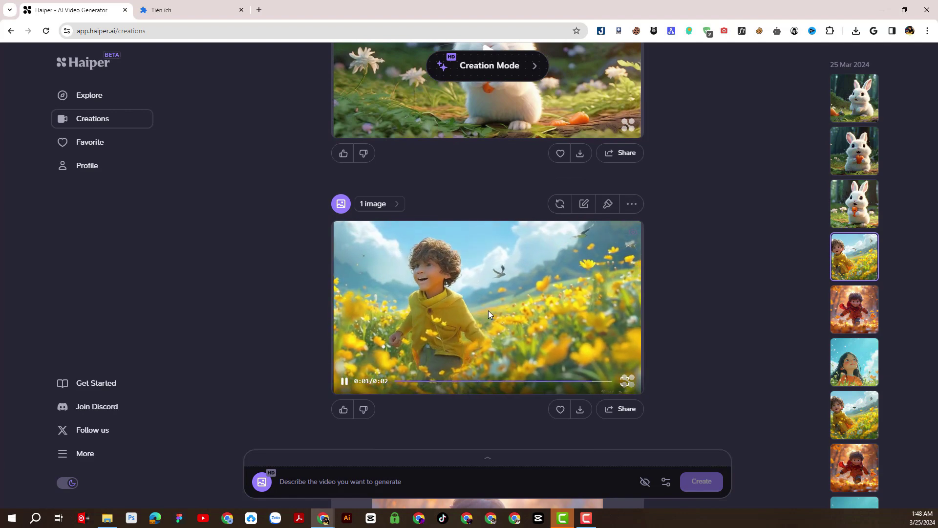
pyautogui.click(489, 311)
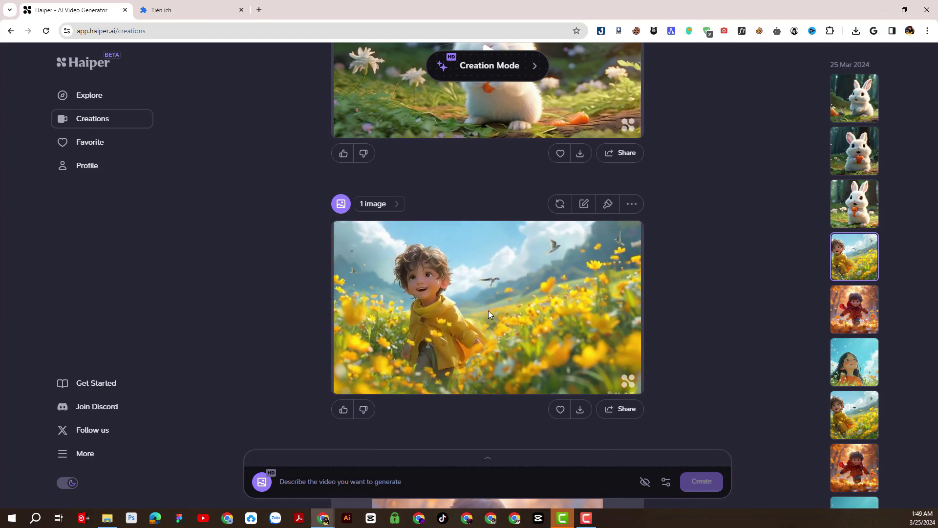
pyautogui.scroll(-1, 488, 311)
pyautogui.scroll(-7, 488, 314)
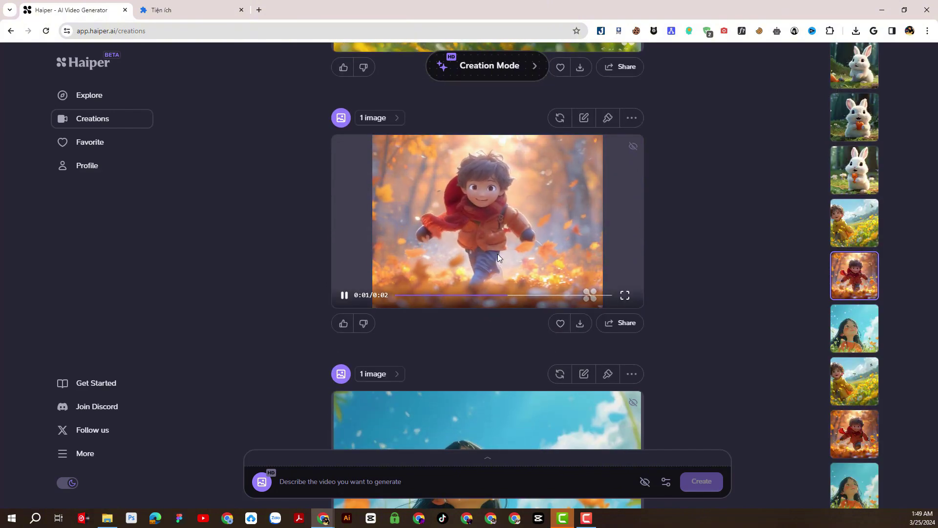
pyautogui.scroll(-4, 498, 258)
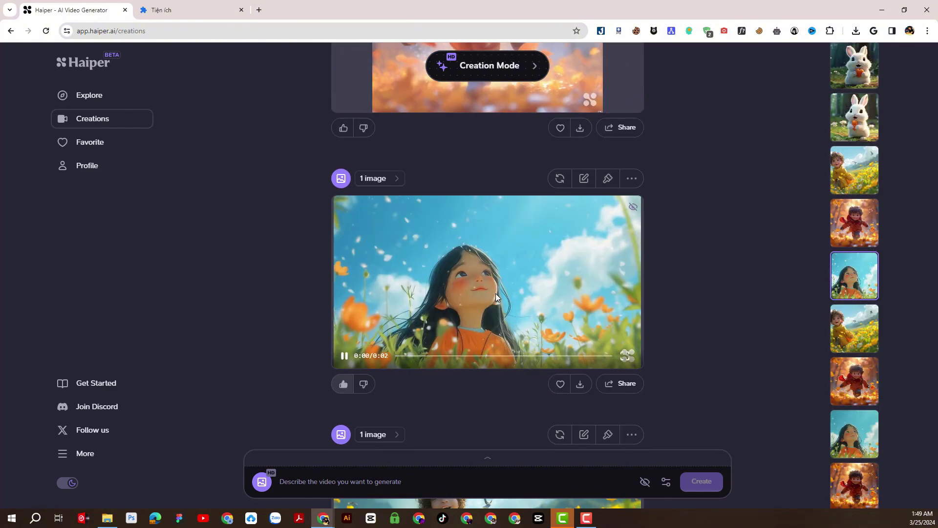
pyautogui.scroll(-6, 495, 296)
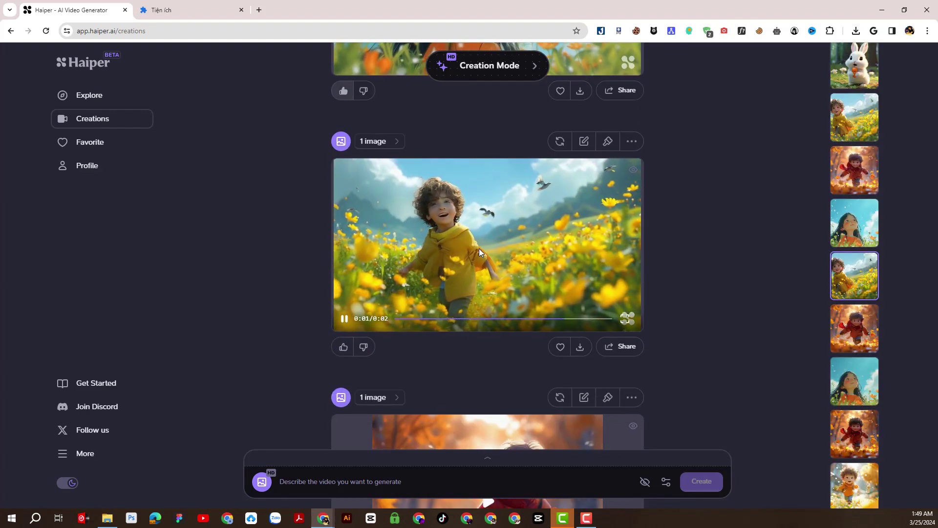
pyautogui.scroll(-6, 479, 249)
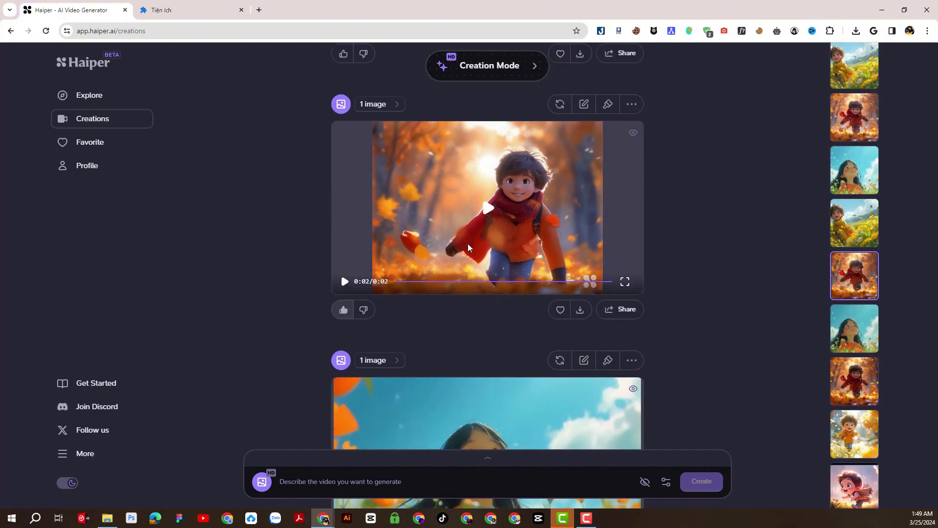
pyautogui.scroll(-6, 469, 243)
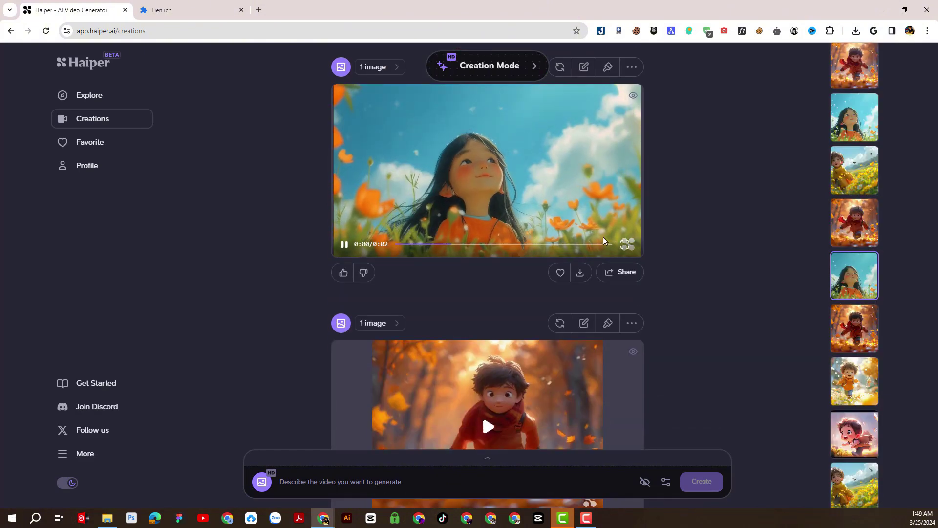
pyautogui.scroll(-3, 694, 286)
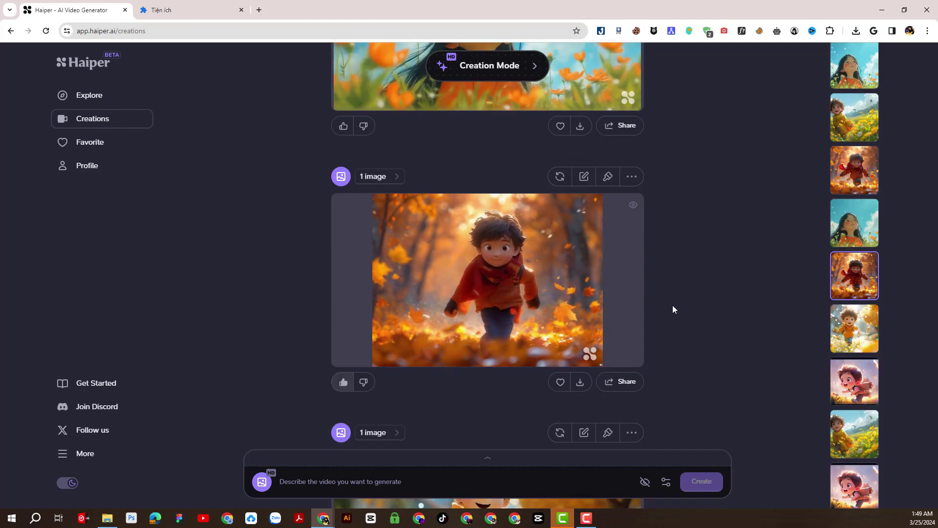
pyautogui.scroll(-3, 673, 306)
pyautogui.scroll(-3, 673, 309)
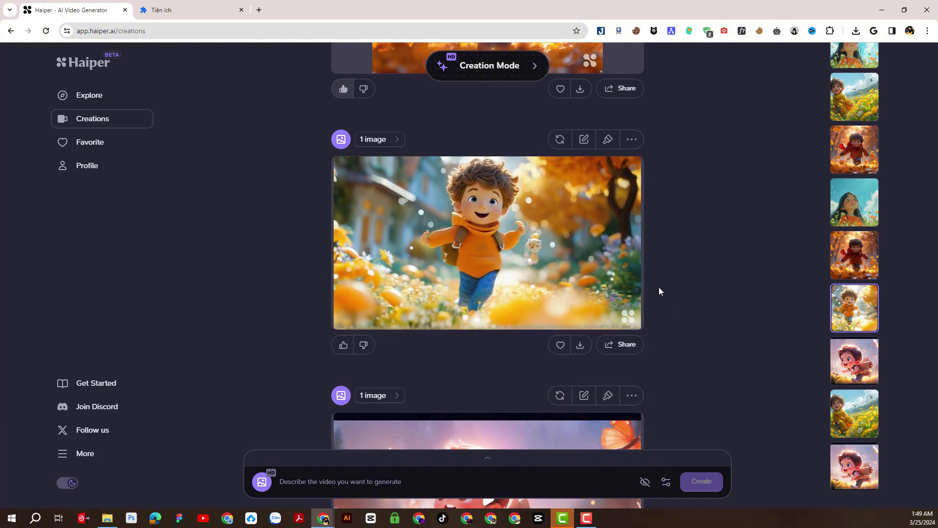
pyautogui.scroll(-5, 659, 290)
pyautogui.scroll(-1, 659, 291)
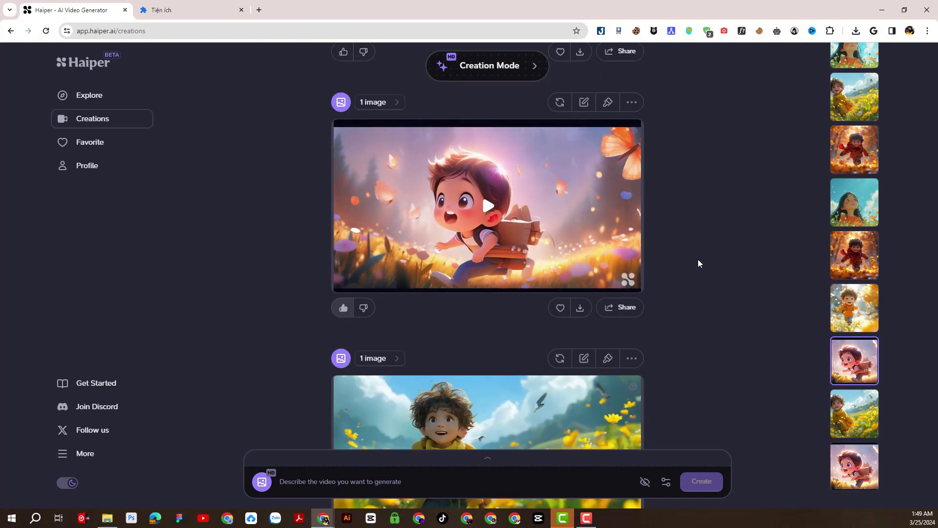
pyautogui.scroll(-3, 698, 259)
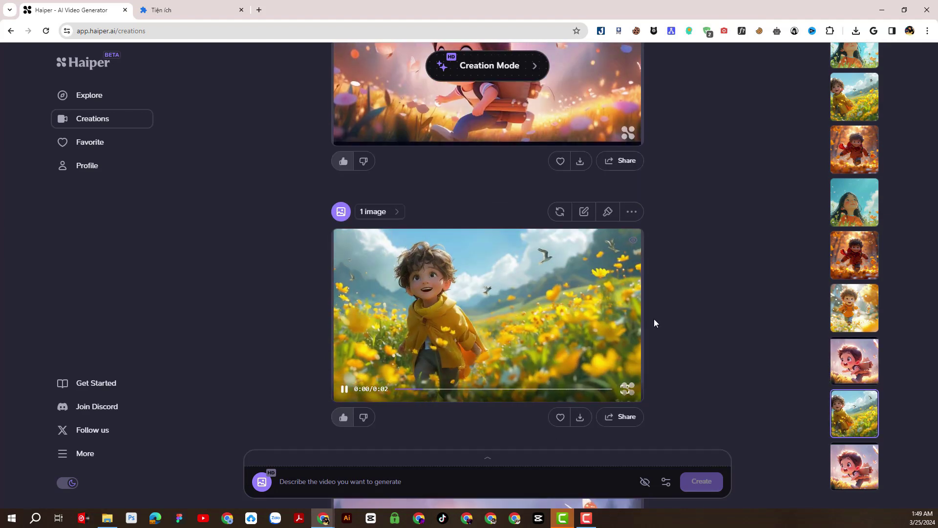
pyautogui.scroll(-3, 708, 315)
pyautogui.scroll(-3, 707, 321)
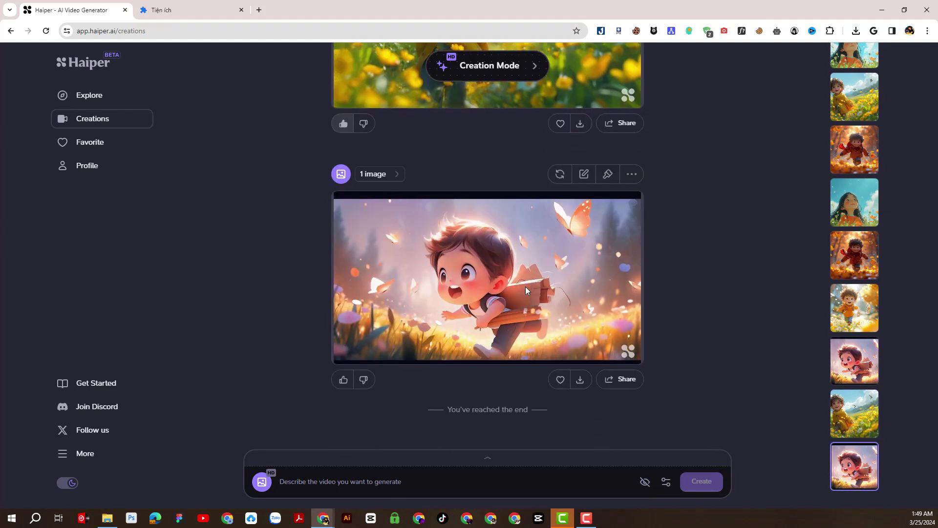